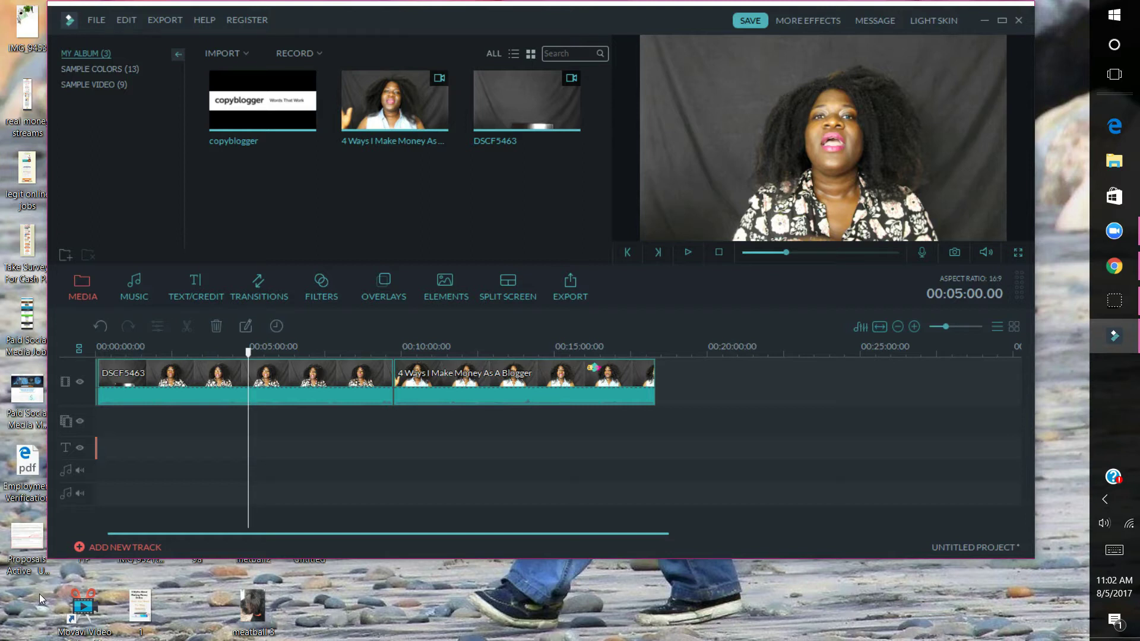
In Chrome's Wondershare tab, open Filmora's Learn More page and close the download popup.
left_click(1114, 267)
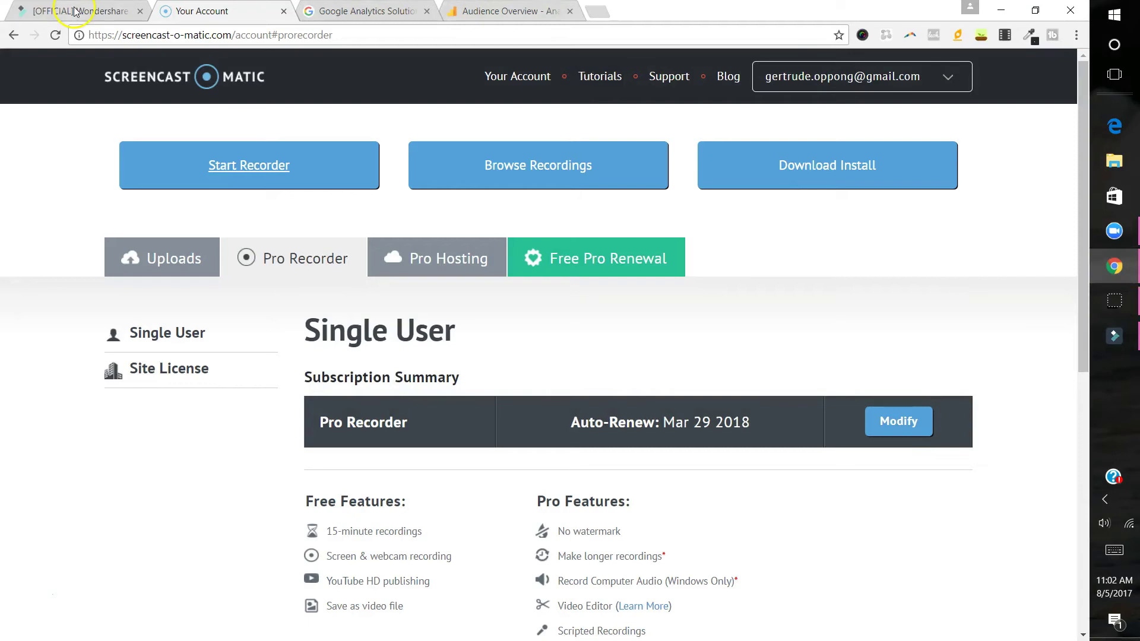
left_click(75, 11)
scroll(692, 250, "down", 2)
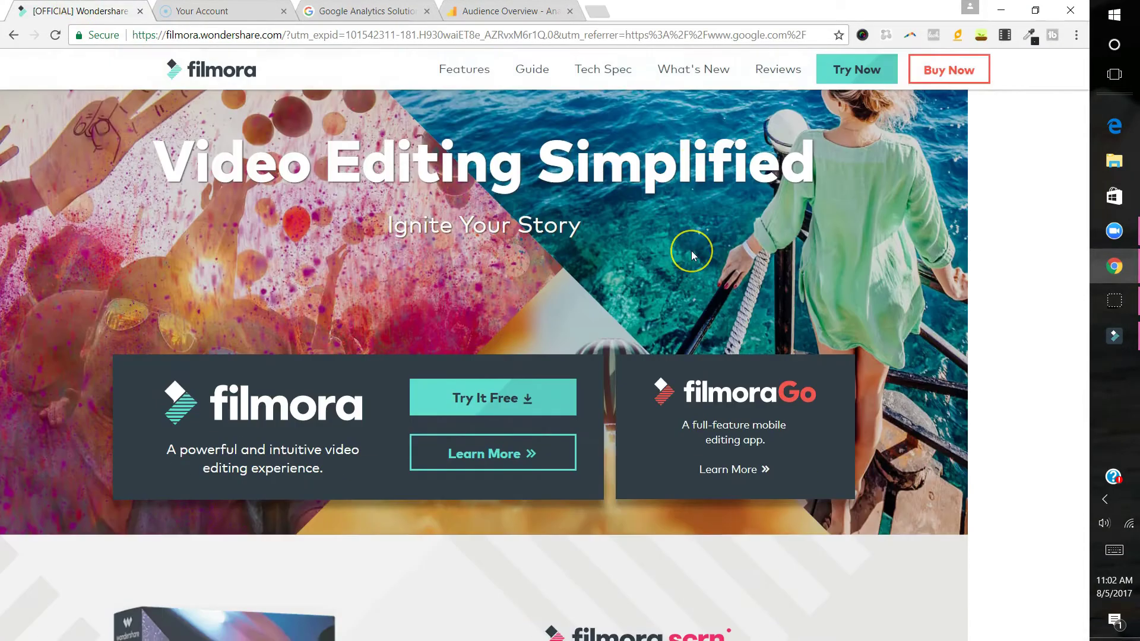
scroll(691, 251, "down", 2)
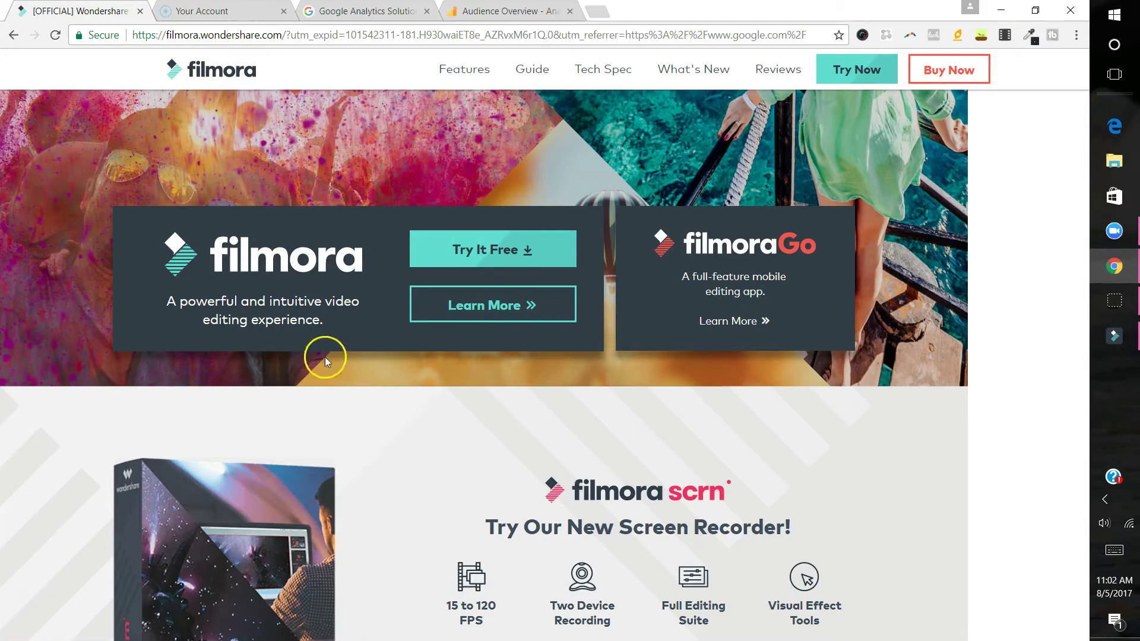
left_click(488, 304)
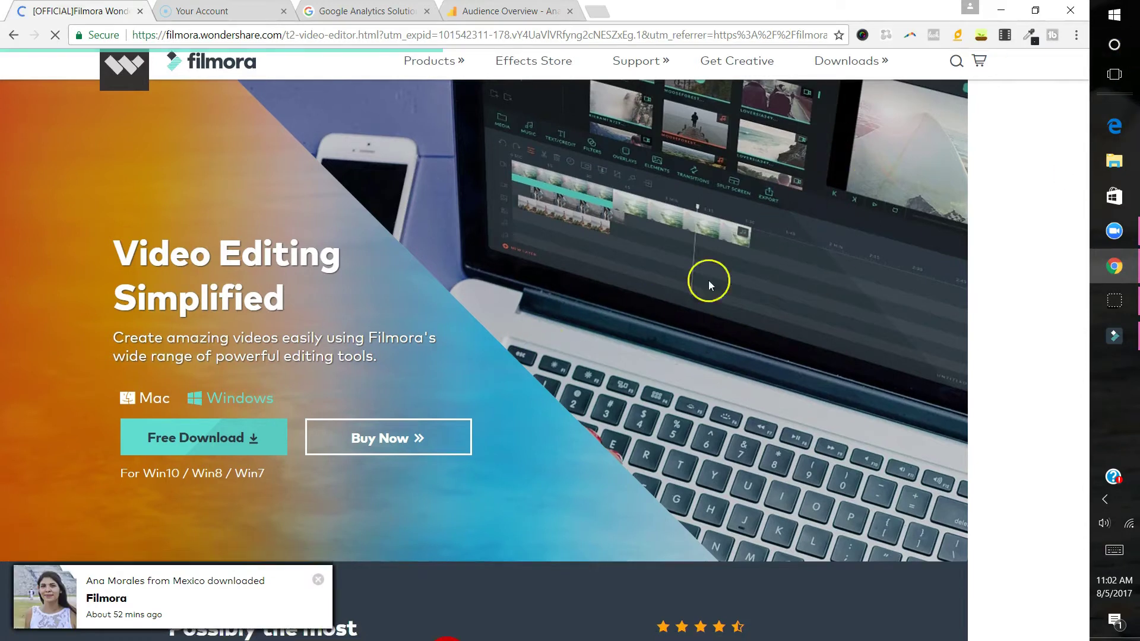
scroll(679, 294, "down", 1)
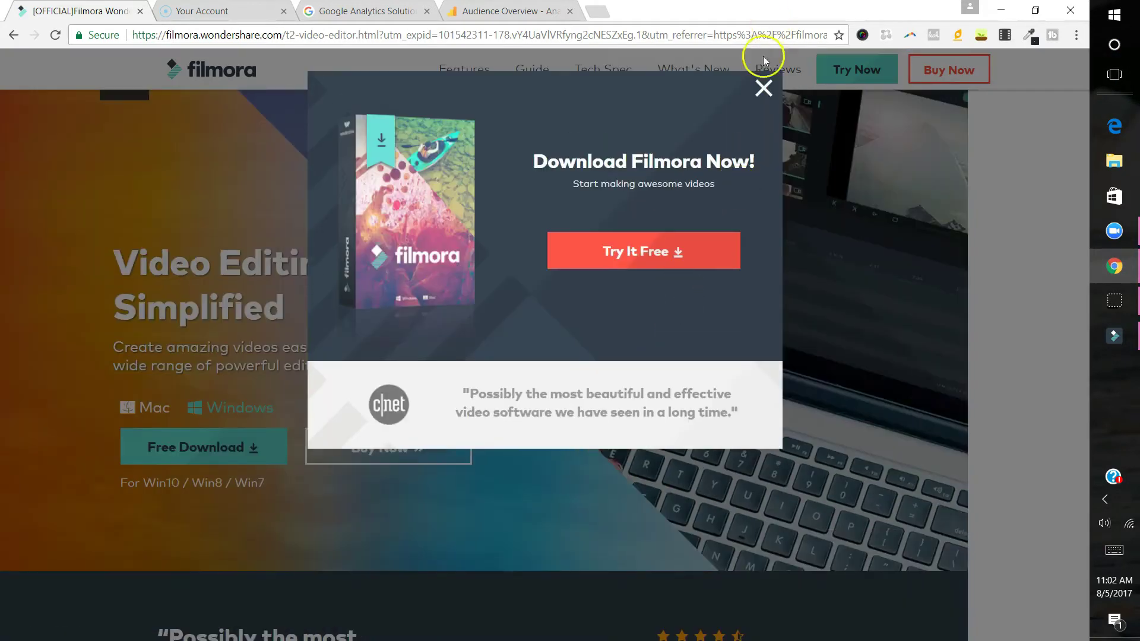
left_click(764, 86)
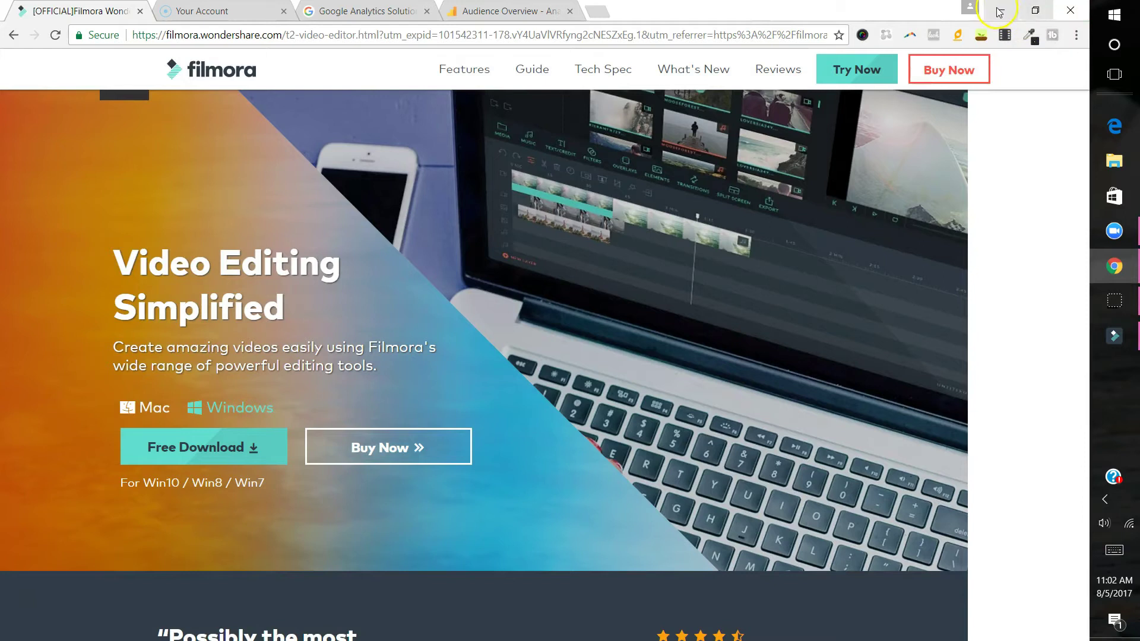
Minimize Chrome and browse Filmora's Music, Text/Credit and Transitions libraries.
left_click(999, 10)
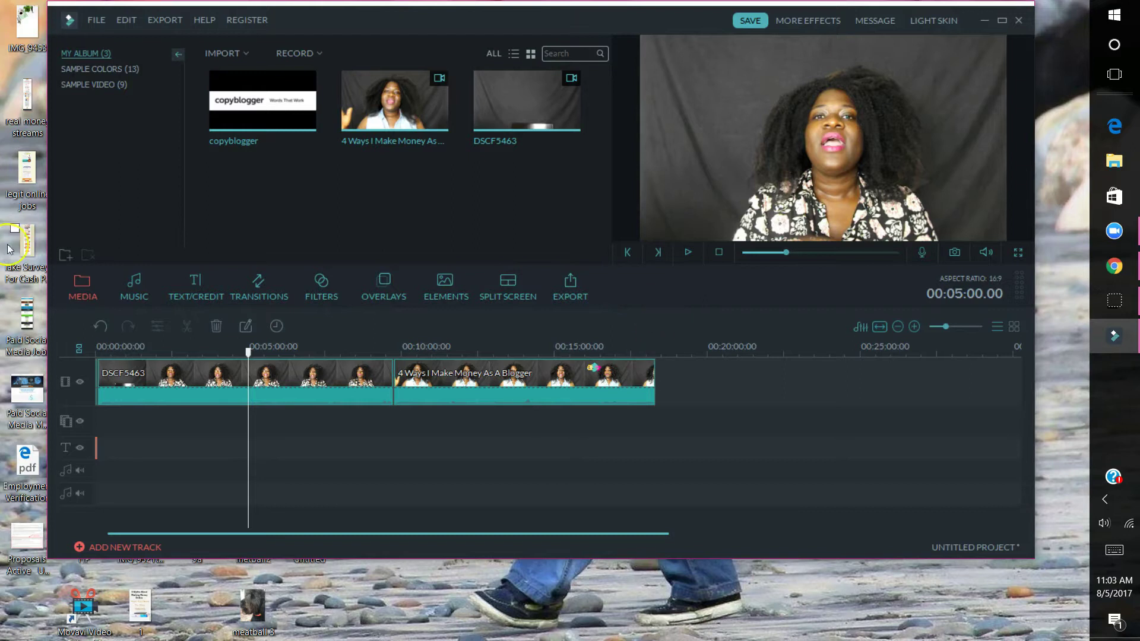
left_click(131, 287)
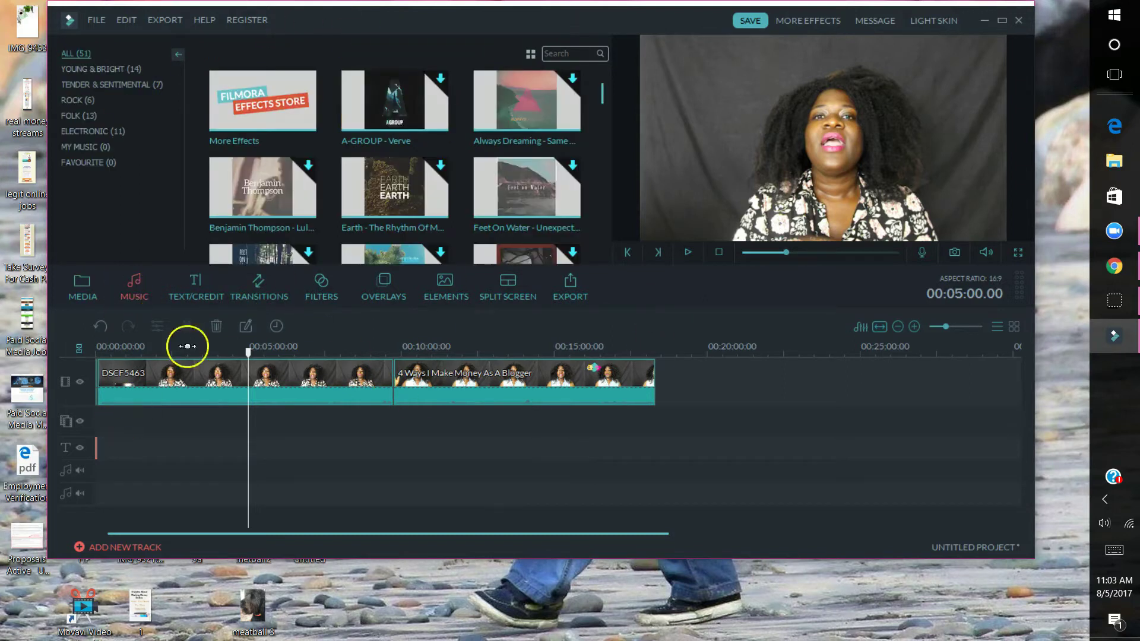
left_click(198, 290)
left_click(268, 291)
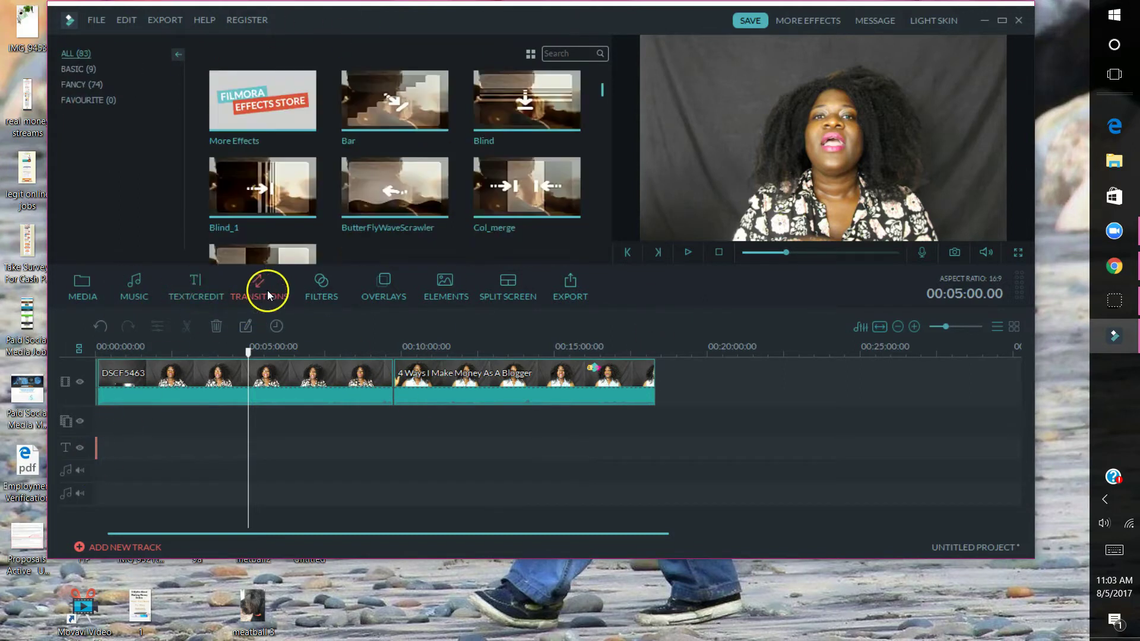
Browse the Filters, Overlays and Elements libraries, then return to Media and open the File menu.
left_click(324, 294)
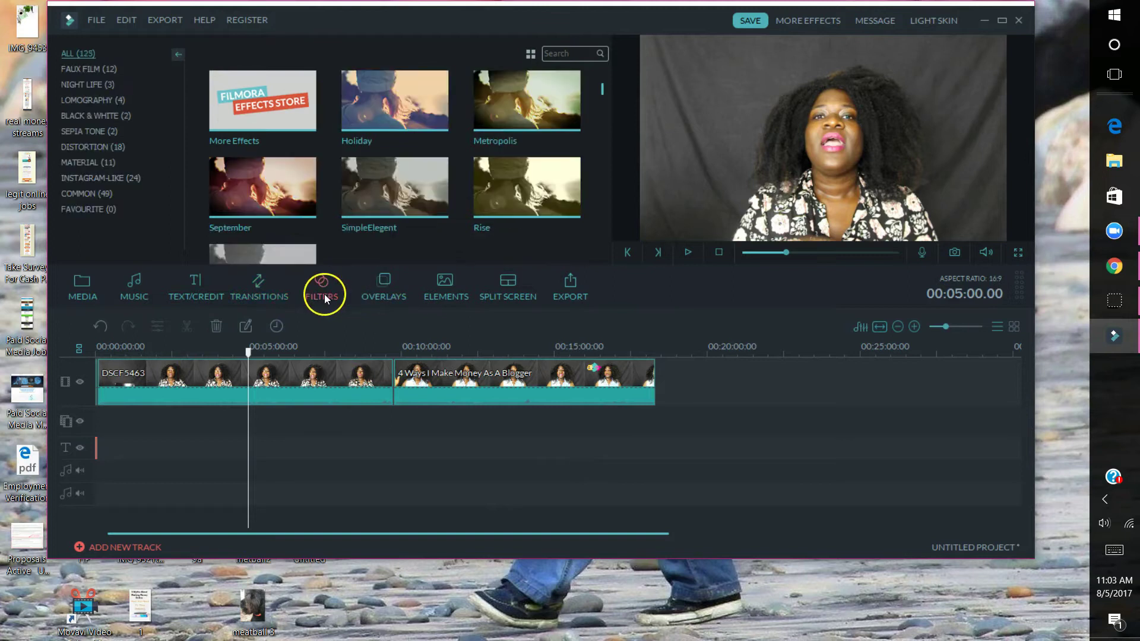
left_click(383, 287)
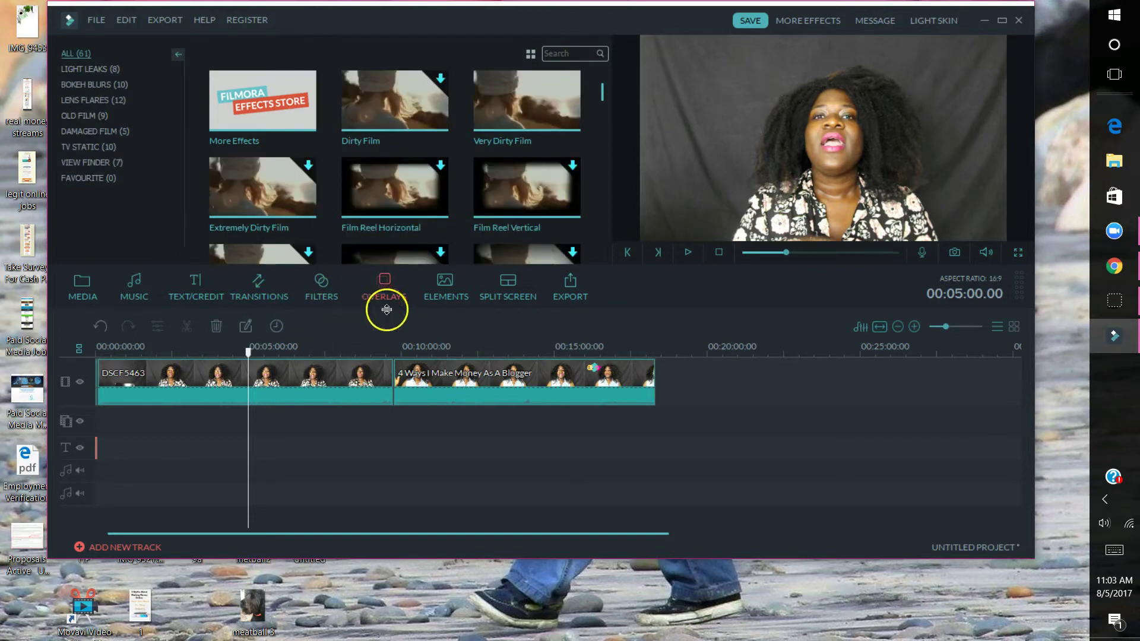
left_click(450, 295)
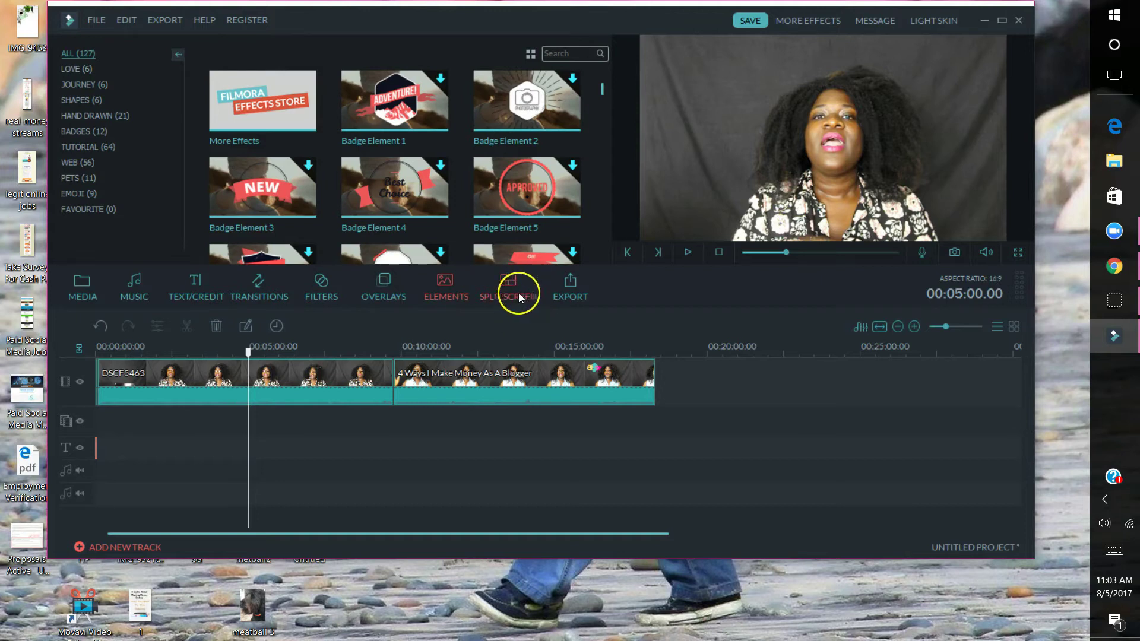
left_click(94, 298)
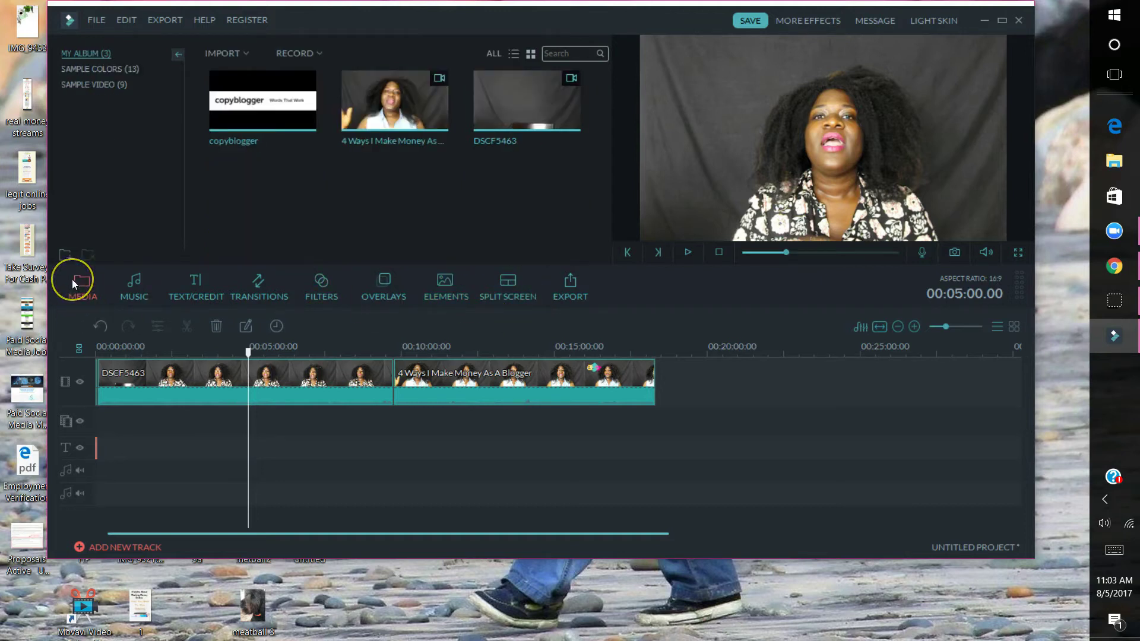
left_click(96, 20)
mouse_move(136, 147)
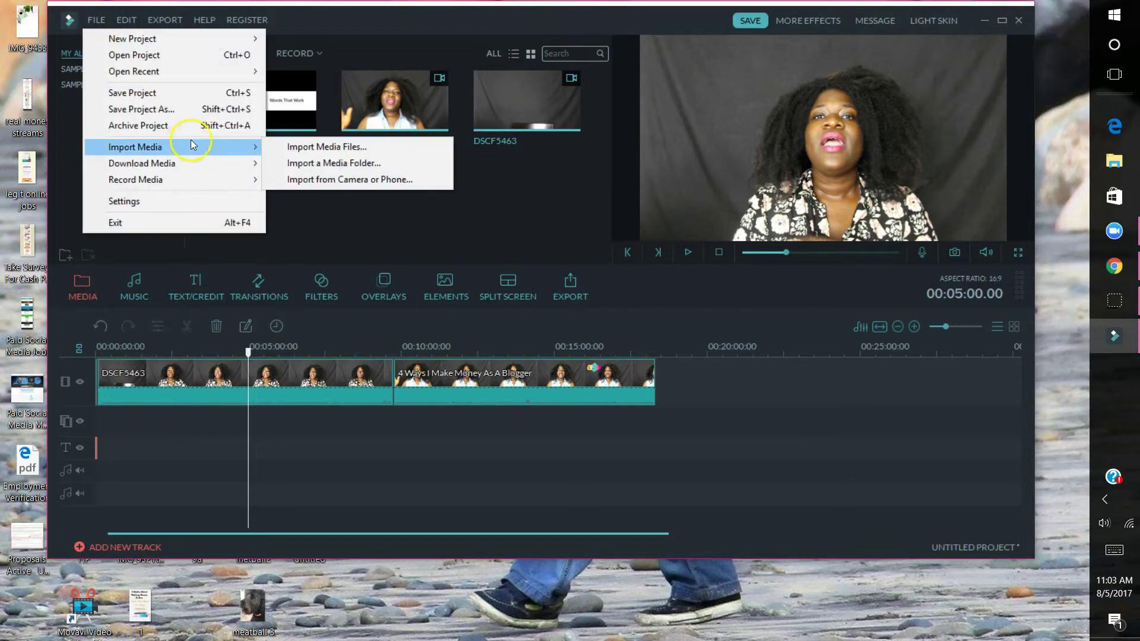
left_click(322, 147)
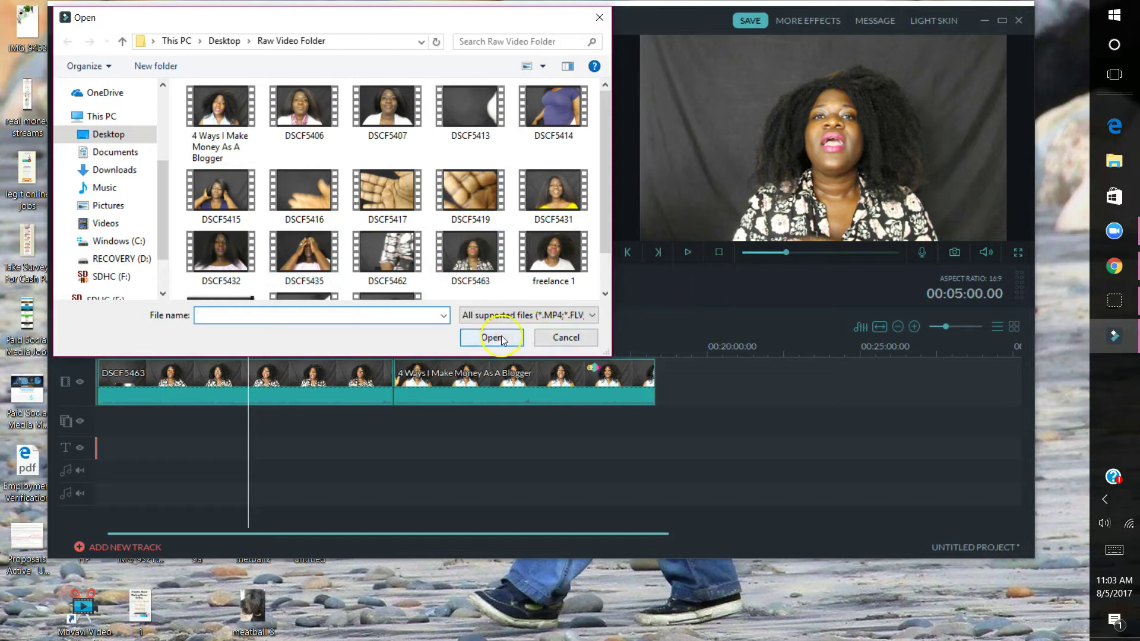
left_click(564, 337)
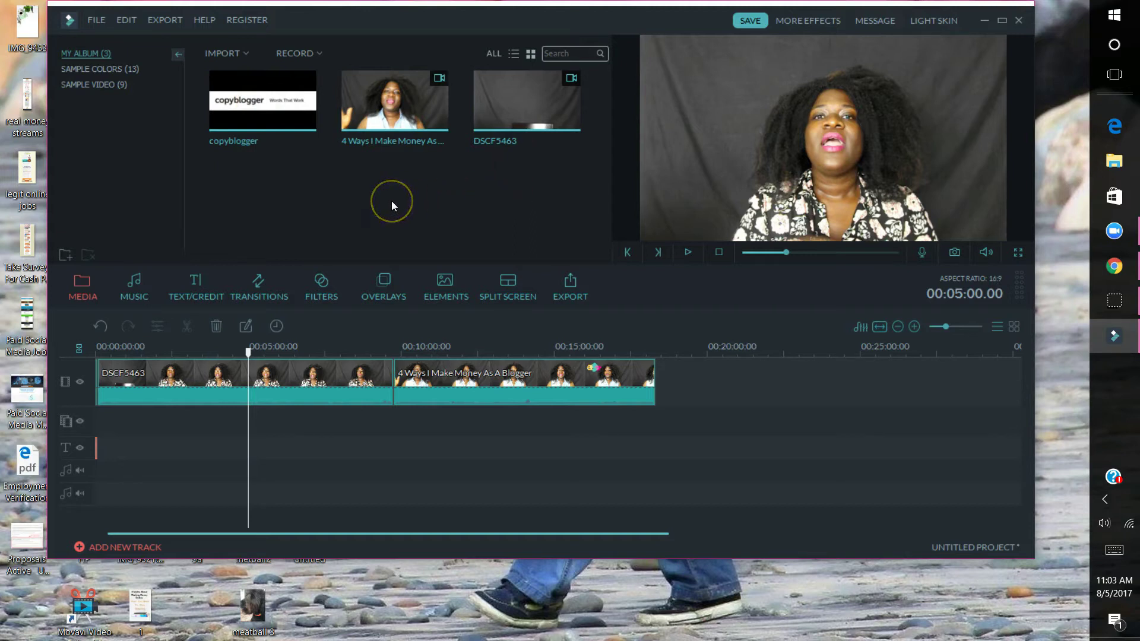
Switch the library panel to the MUSIC tab above the timeline.
left_click(134, 295)
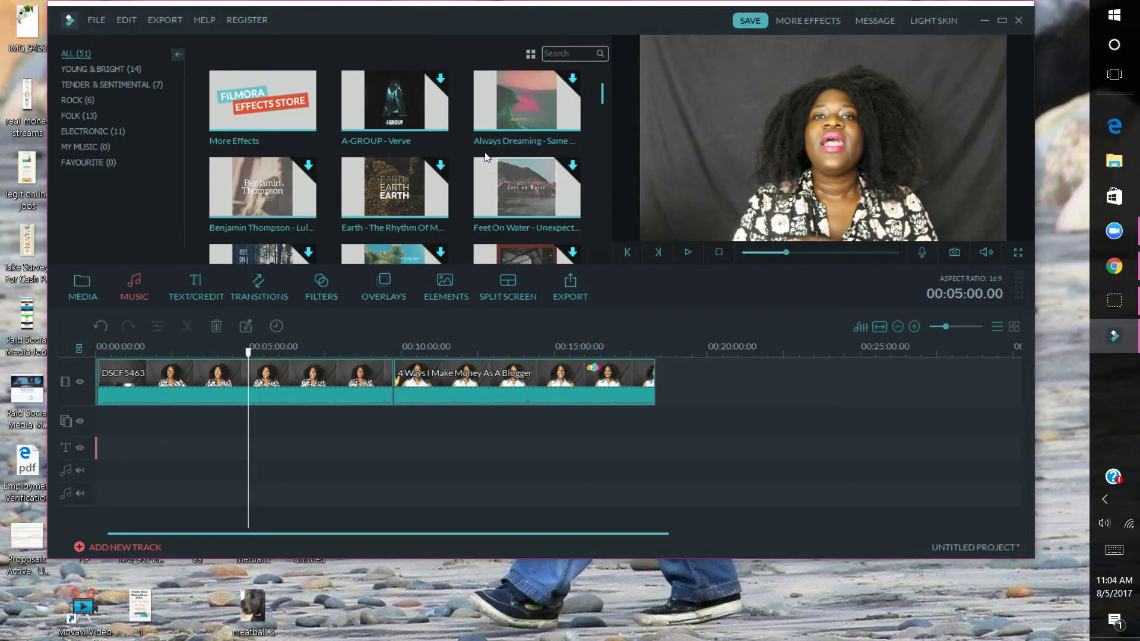
In Text/Credit, browse Lower 3rds, Sub Titles and End Credits, then show the Titles category.
left_click(206, 300)
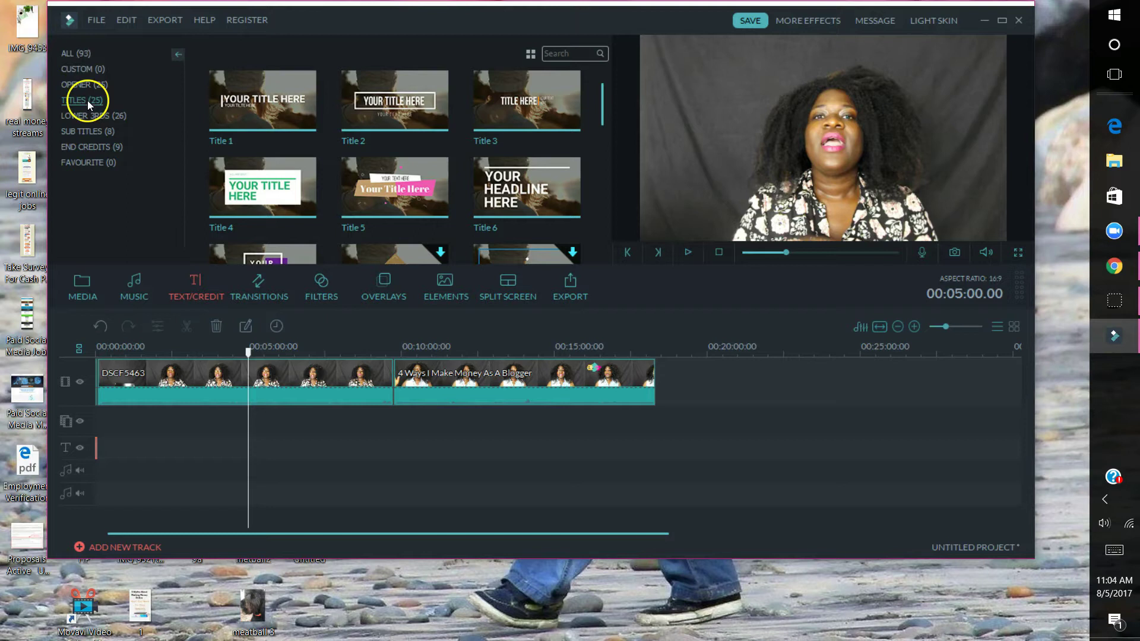
left_click(91, 117)
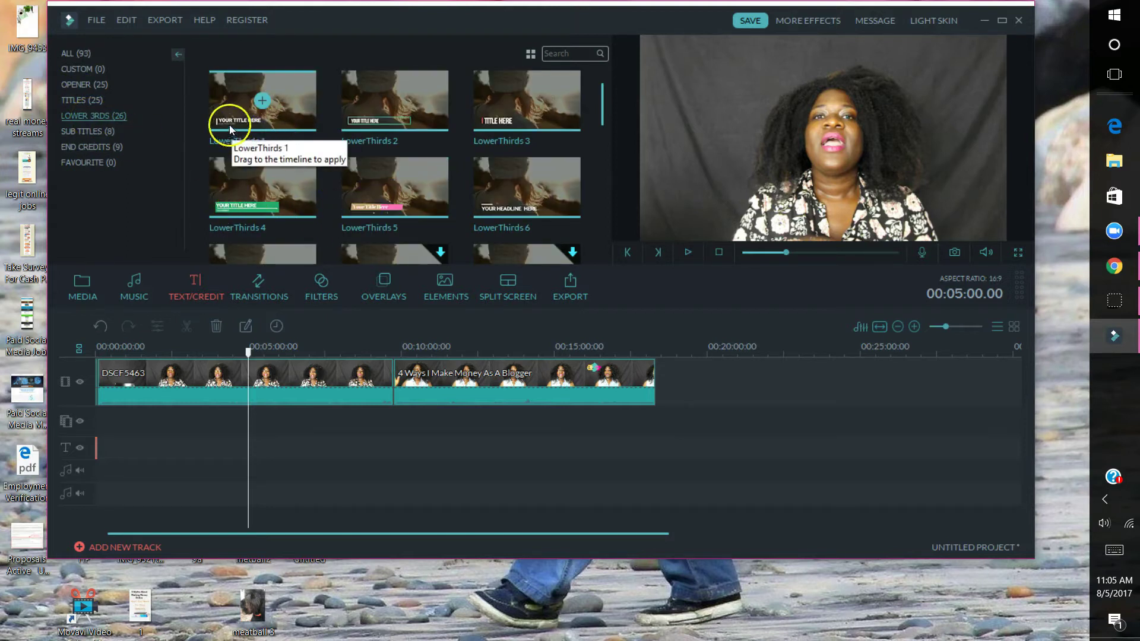
left_click(93, 133)
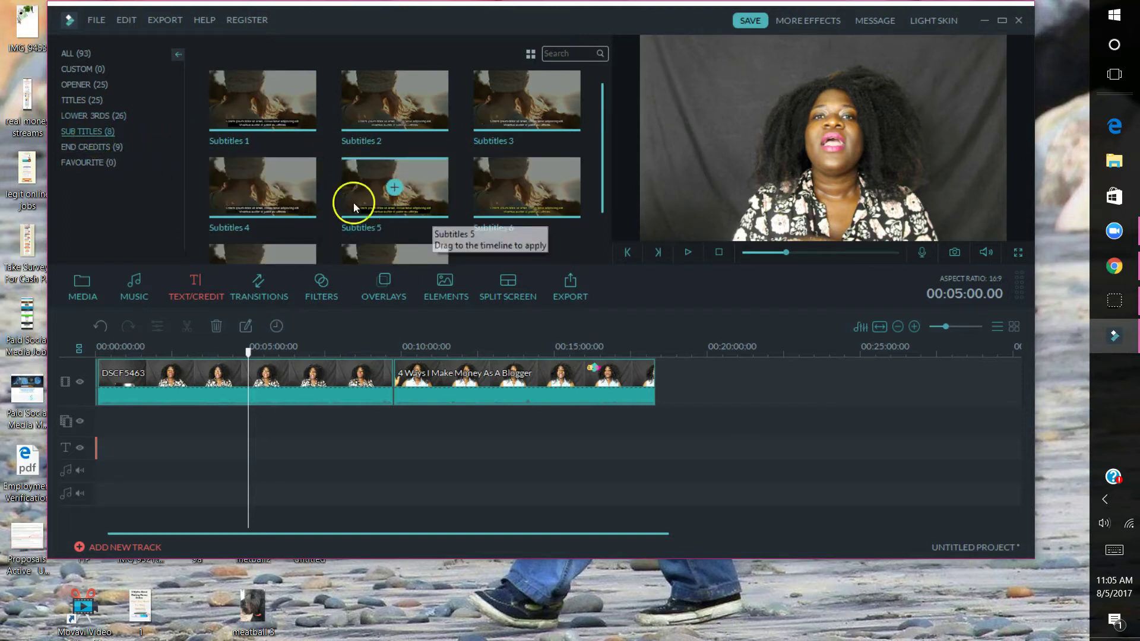
left_click(74, 149)
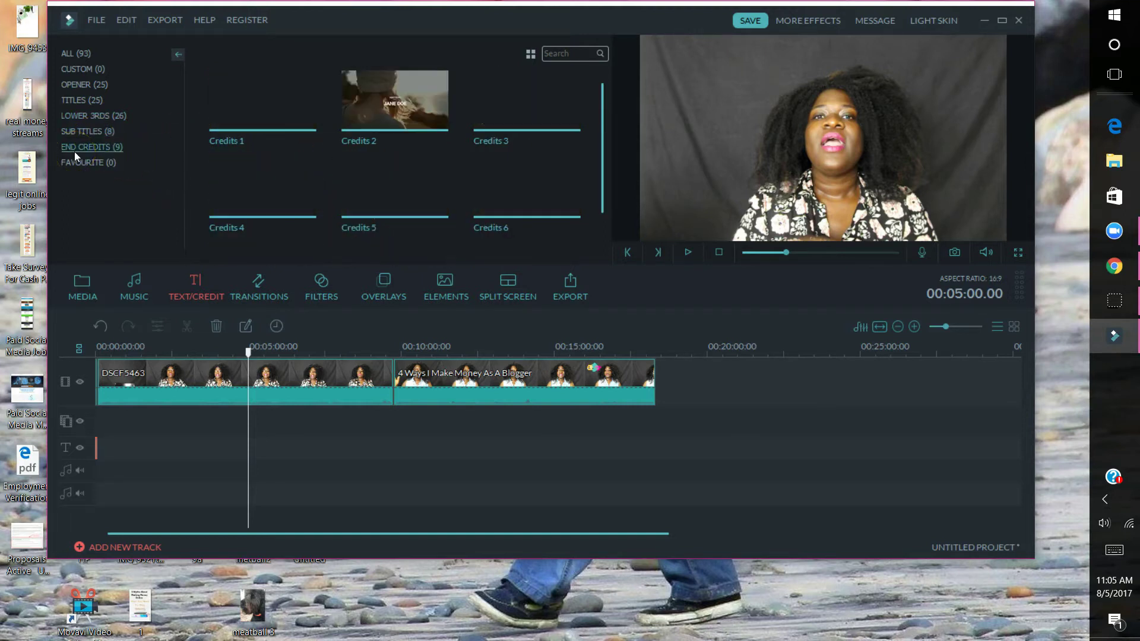
left_click(79, 98)
scroll(539, 133, "down", 2)
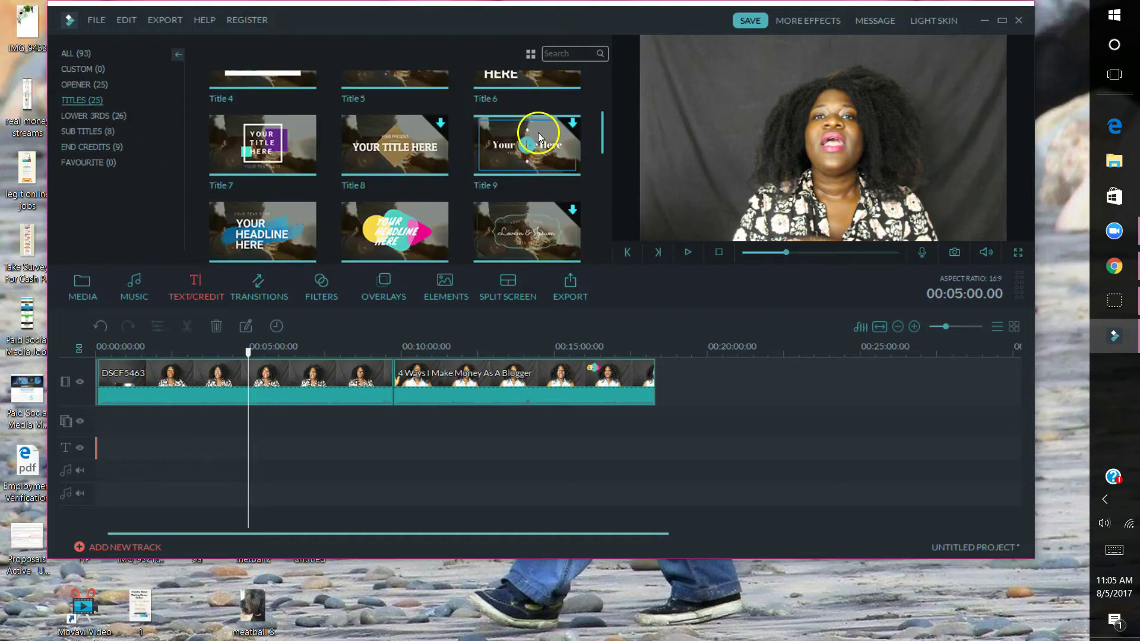
scroll(348, 219, "down", 2)
scroll(340, 229, "up", 5)
scroll(341, 229, "down", 2)
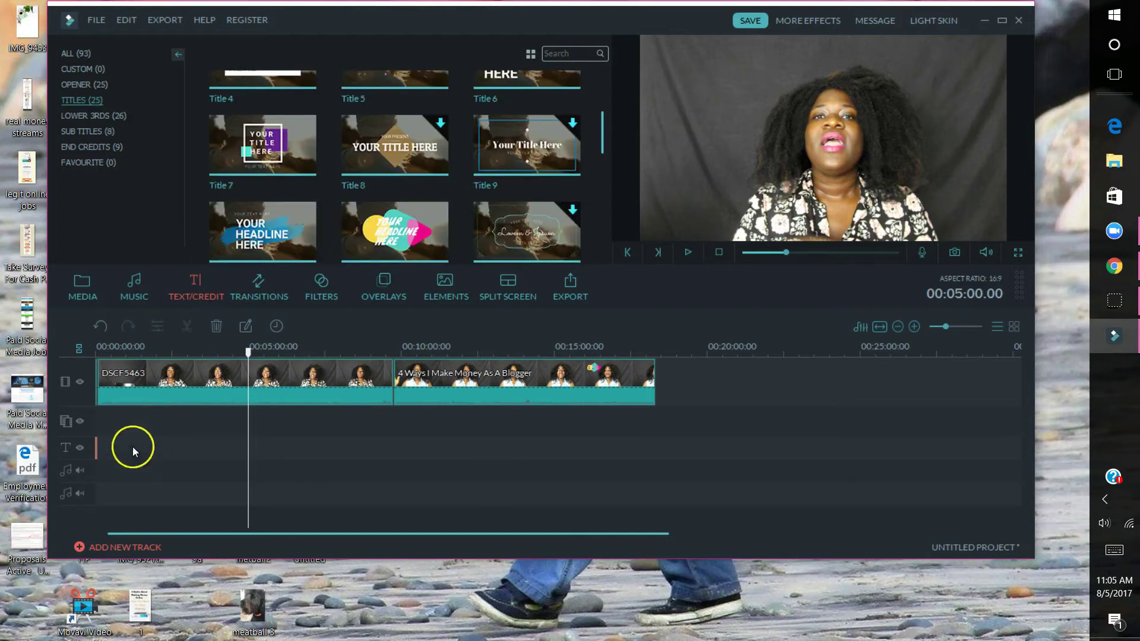
Add the headline title template, change its text to 'This is a title screen', and confirm.
mouse_move(262, 232)
double_click(269, 243)
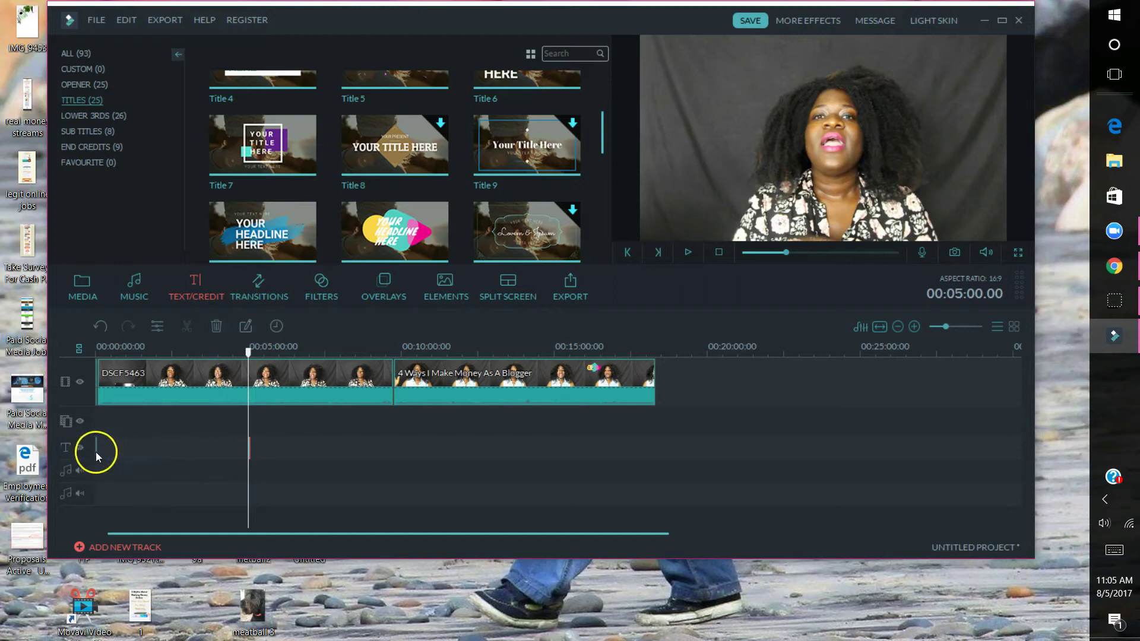
double_click(96, 449)
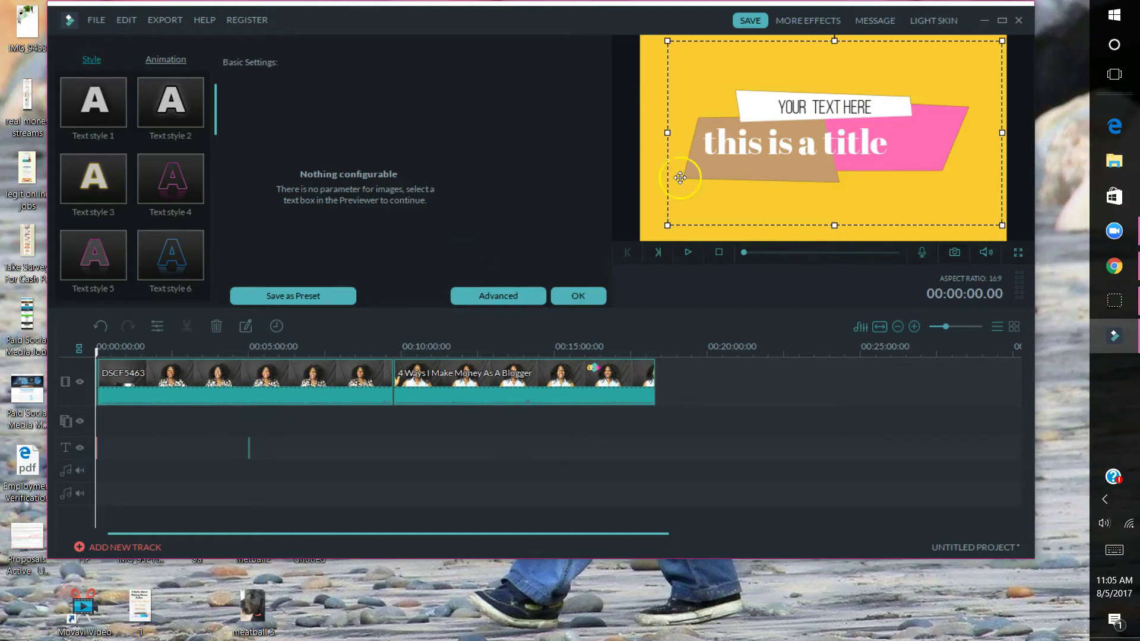
left_click(827, 147)
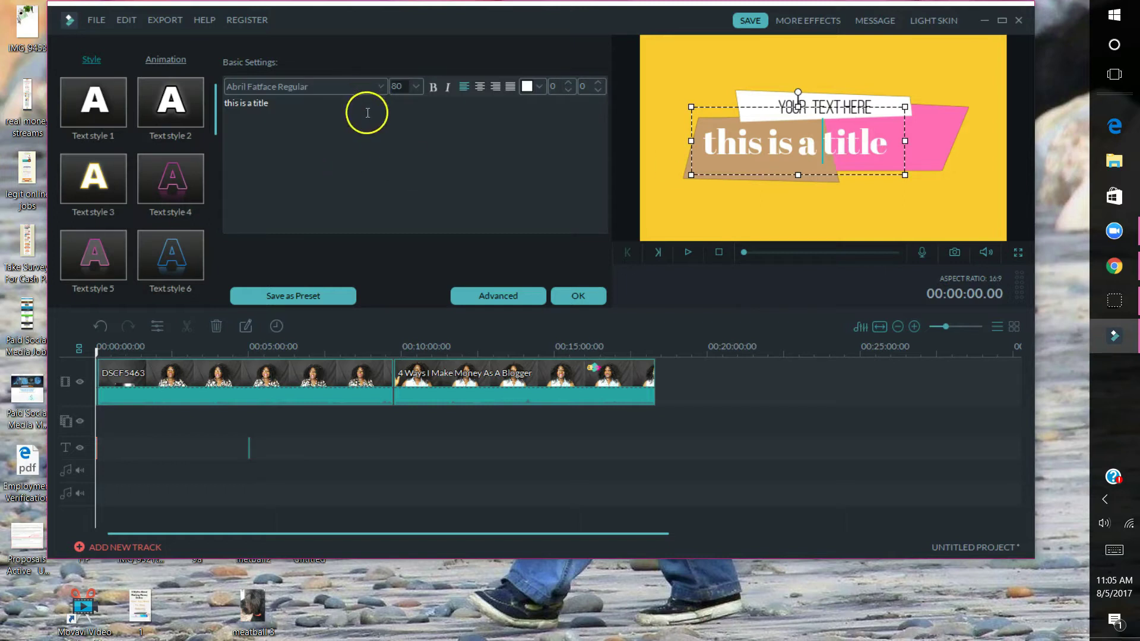
left_click_drag(323, 105, 218, 103)
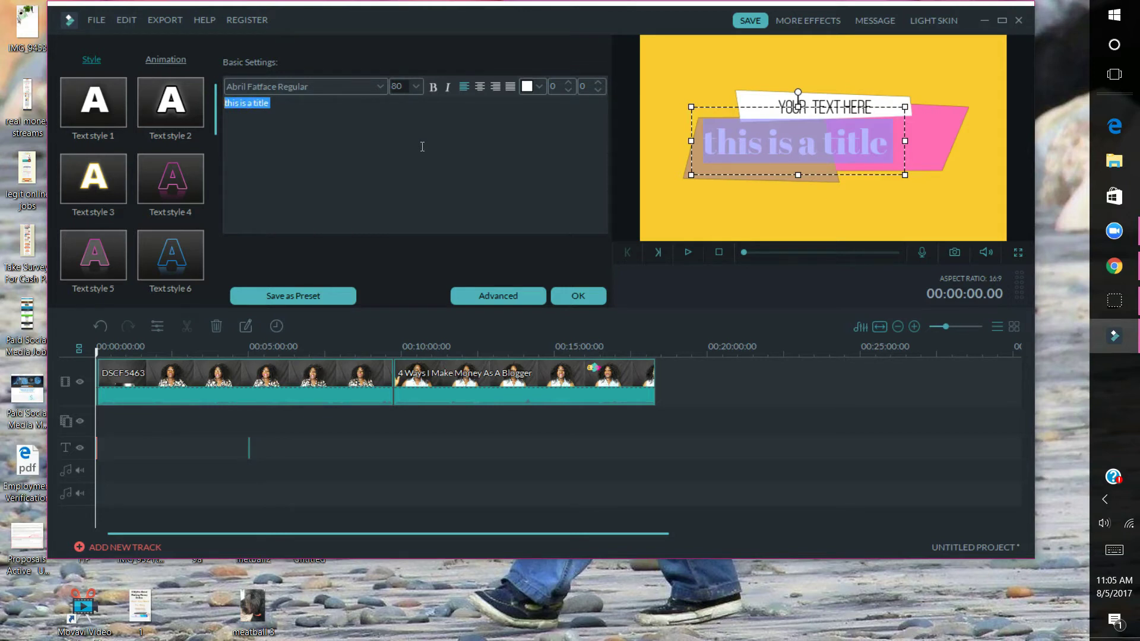
type("This i")
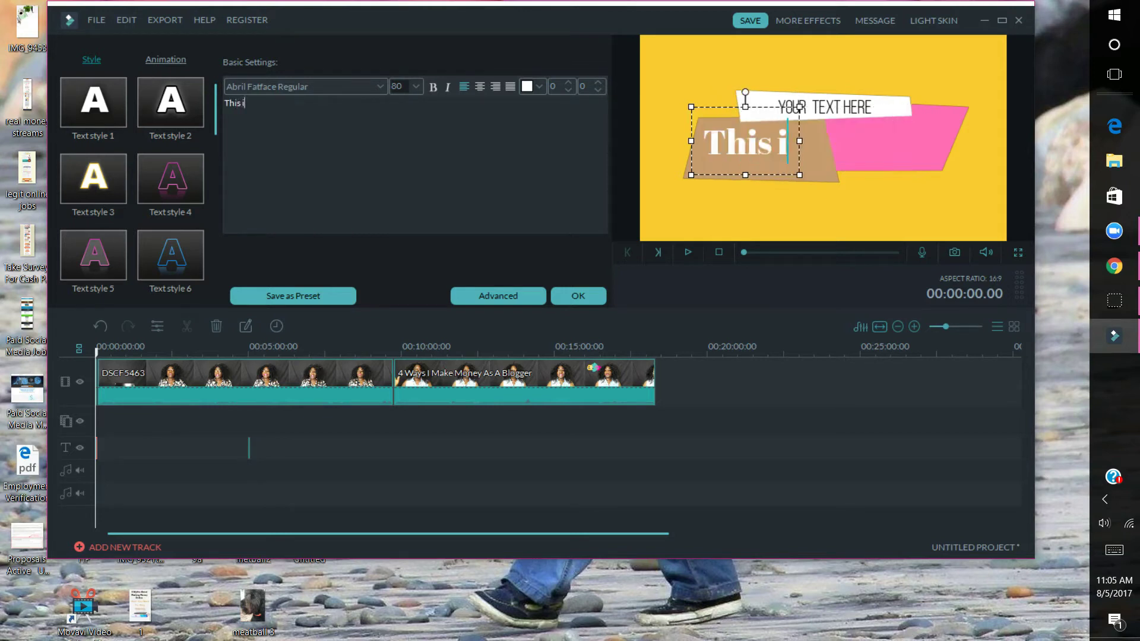
type("s a title")
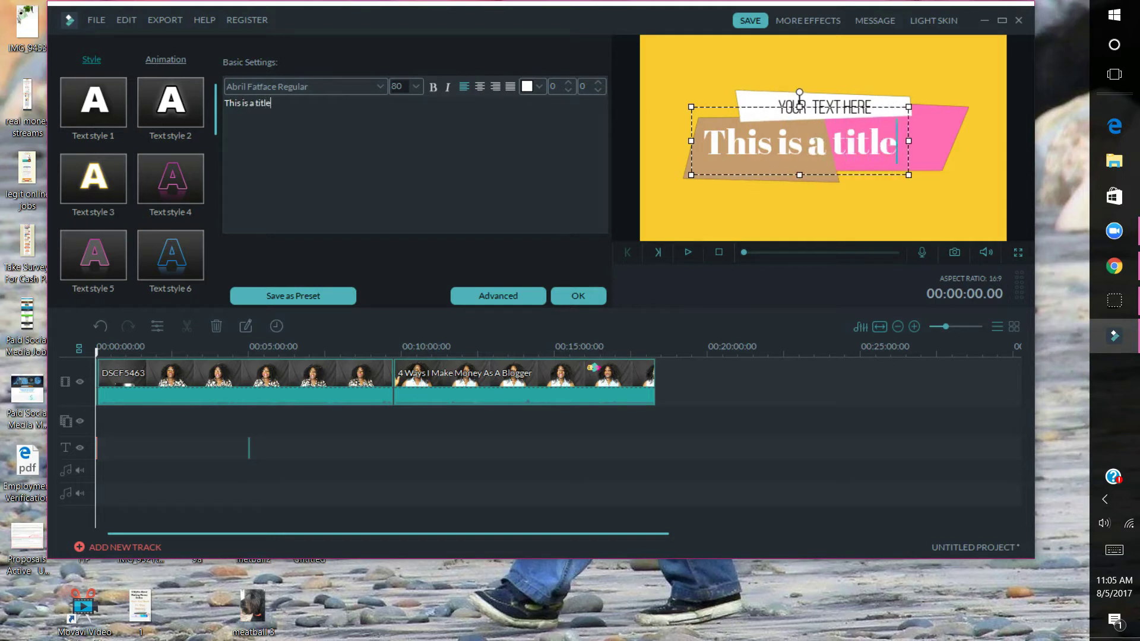
type(" screen")
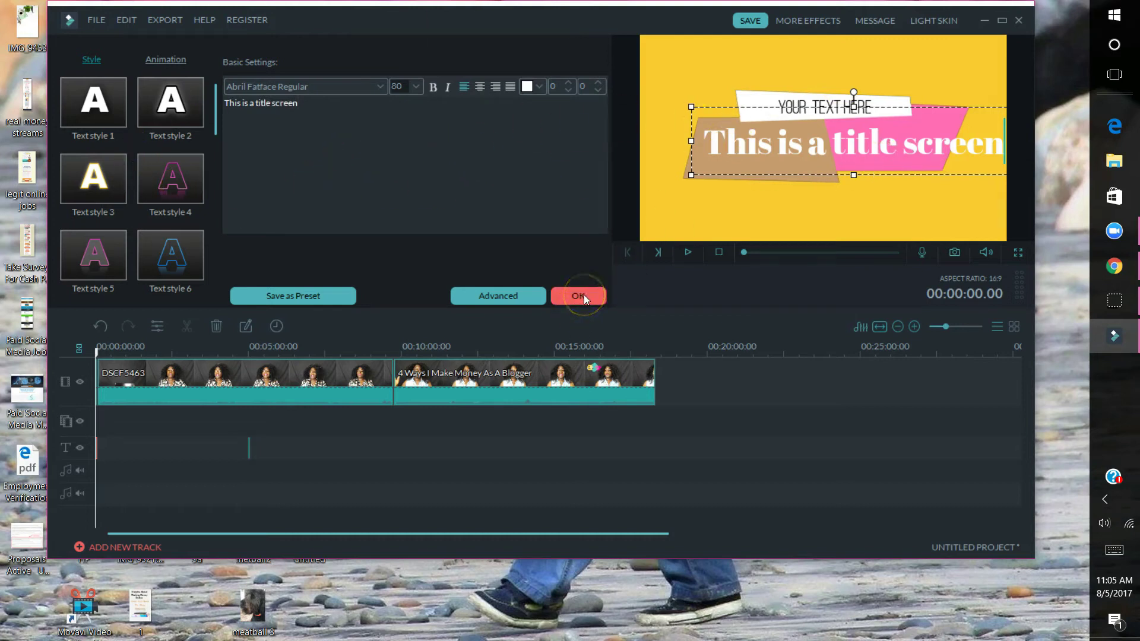
left_click(580, 295)
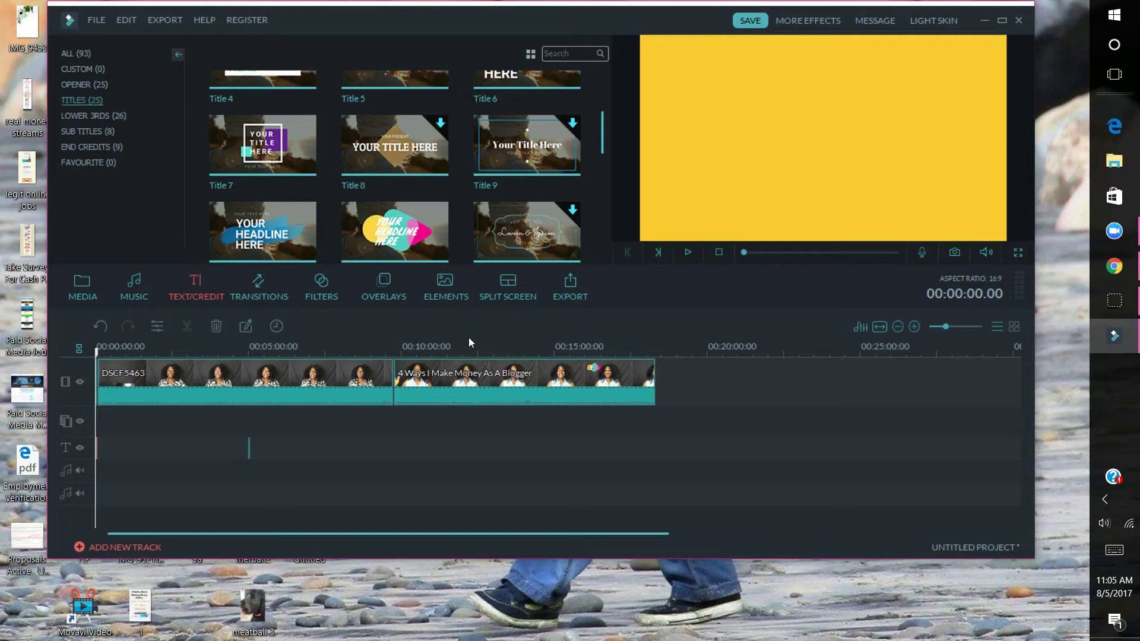
Play the project preview, pause it, and place the playhead at 00:05:00.
key("space")
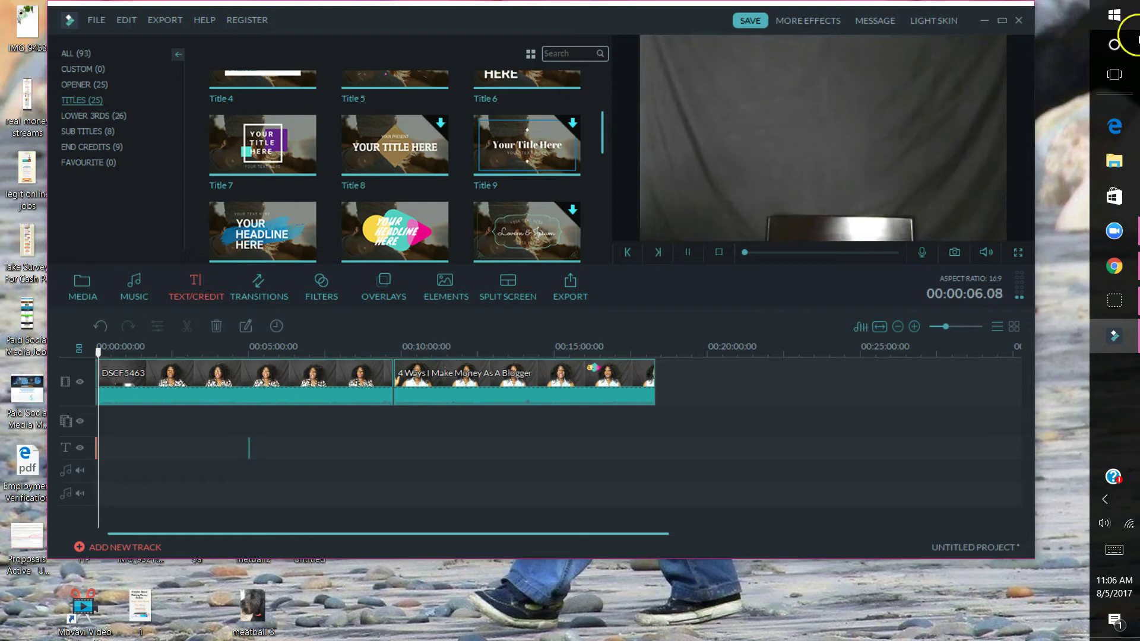
left_click(686, 254)
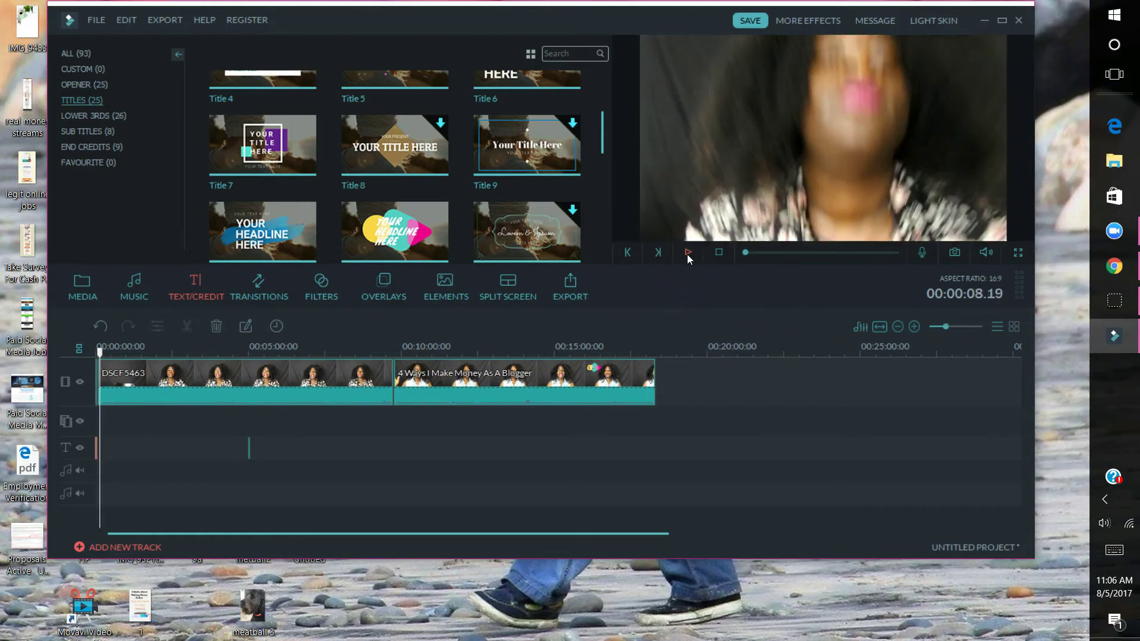
left_click(250, 445)
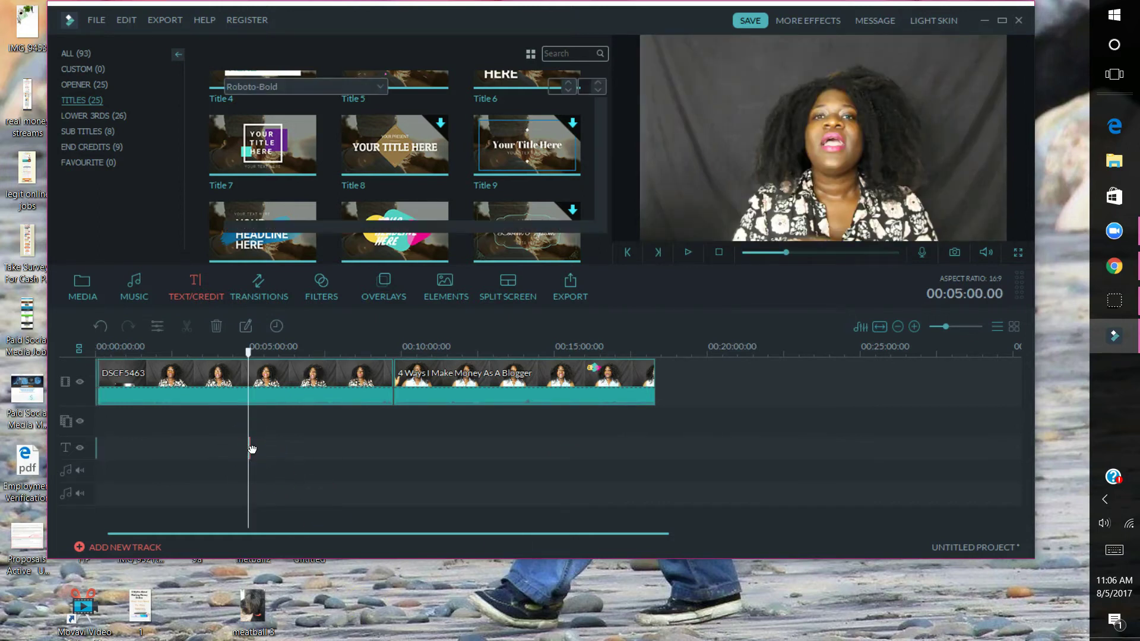
Open the headline title for editing, shrink the YOUR box, and keep font size 90 and Roboto-Bold.
double_click(251, 448)
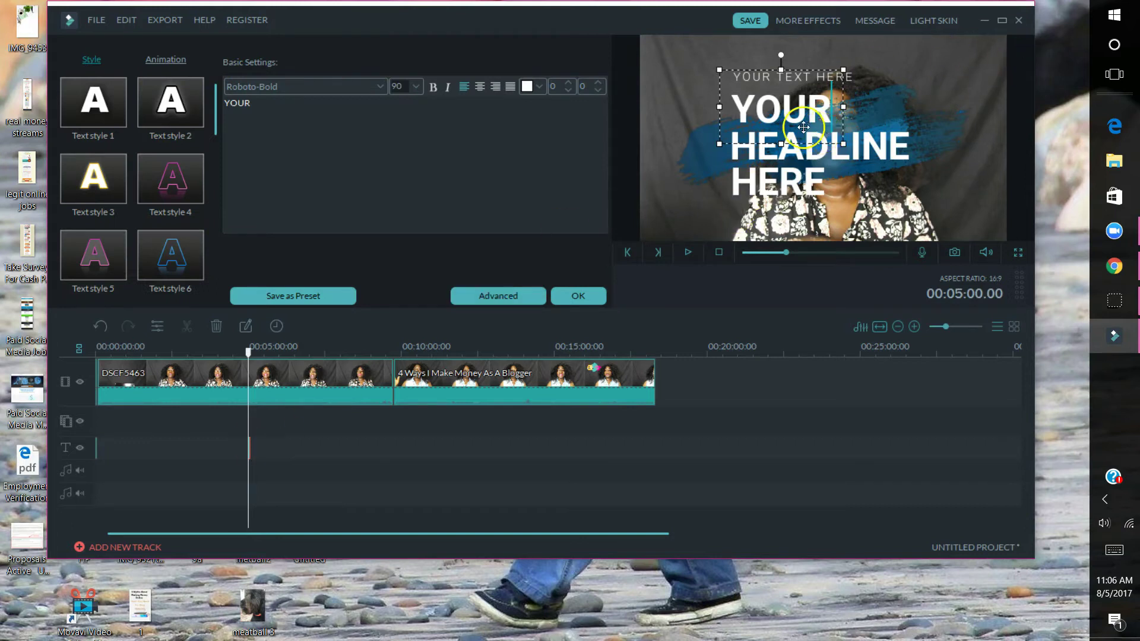
left_click_drag(844, 144, 783, 113)
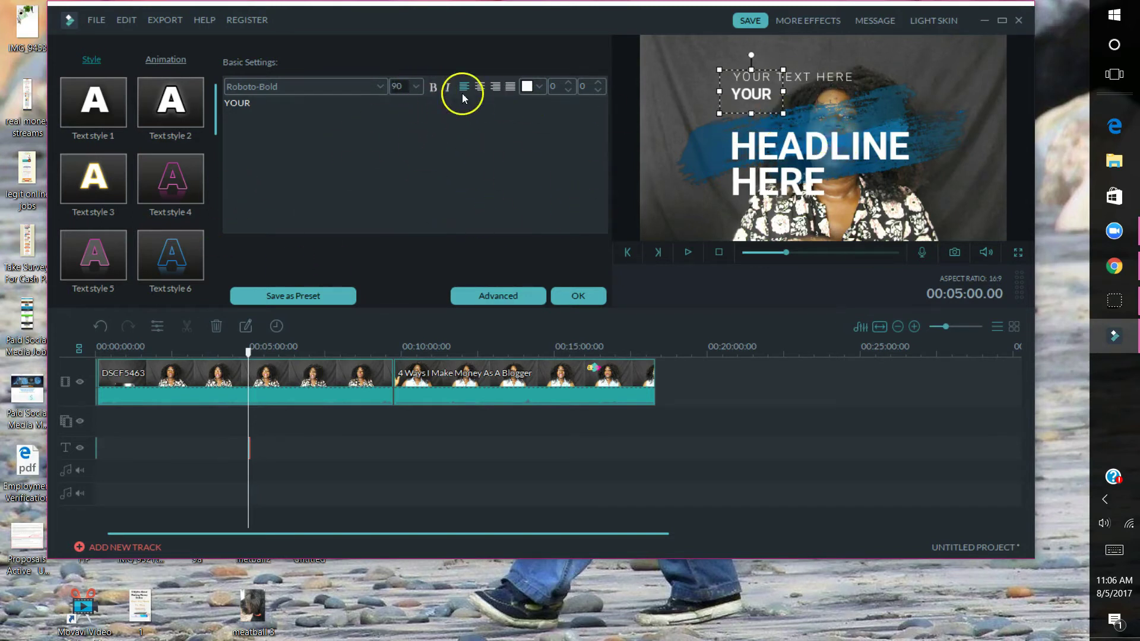
left_click(417, 86)
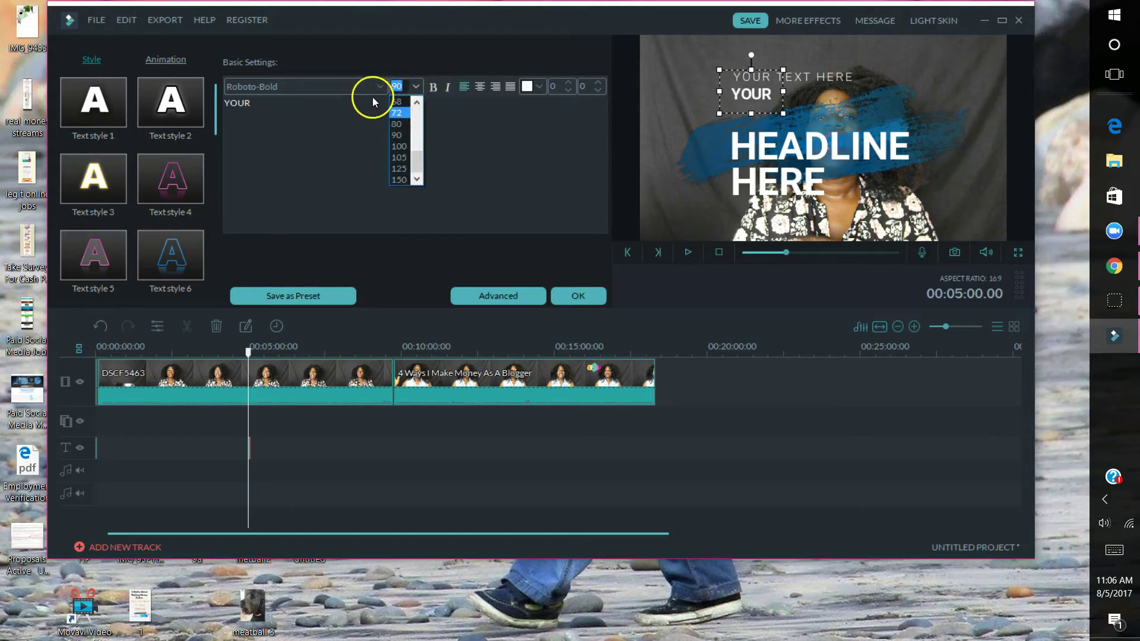
left_click(396, 132)
left_click(380, 84)
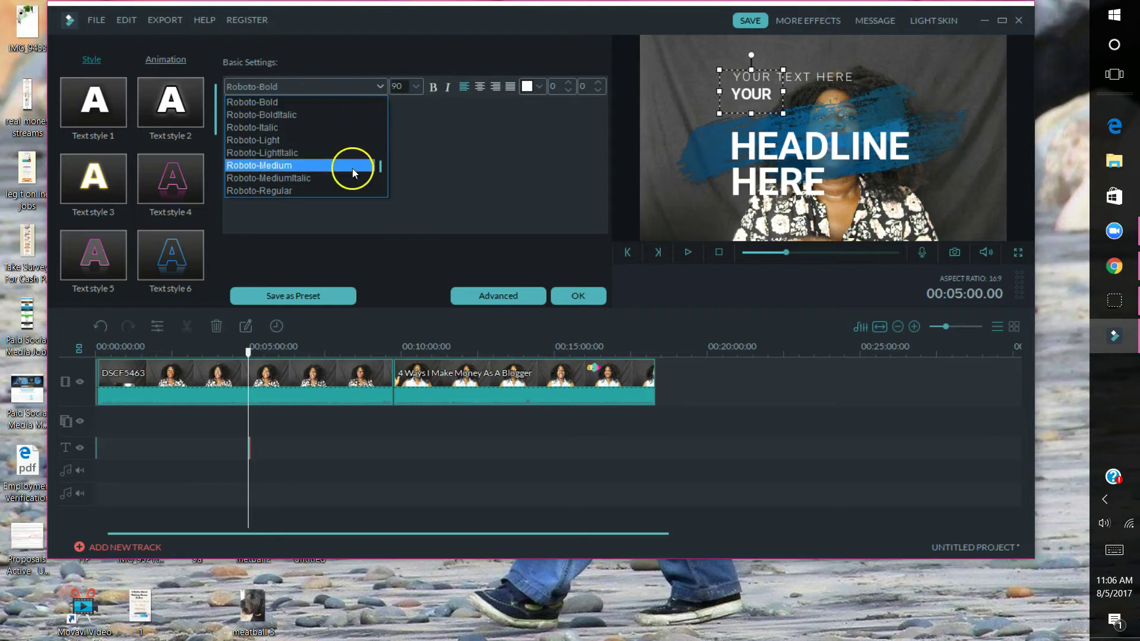
left_click(499, 171)
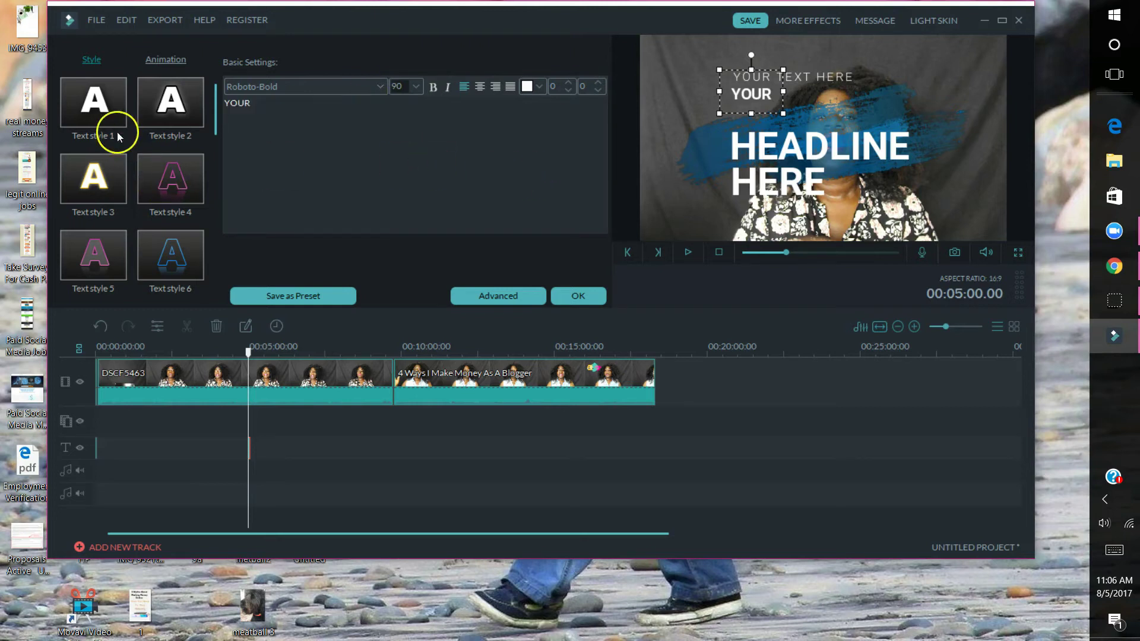
left_click(161, 63)
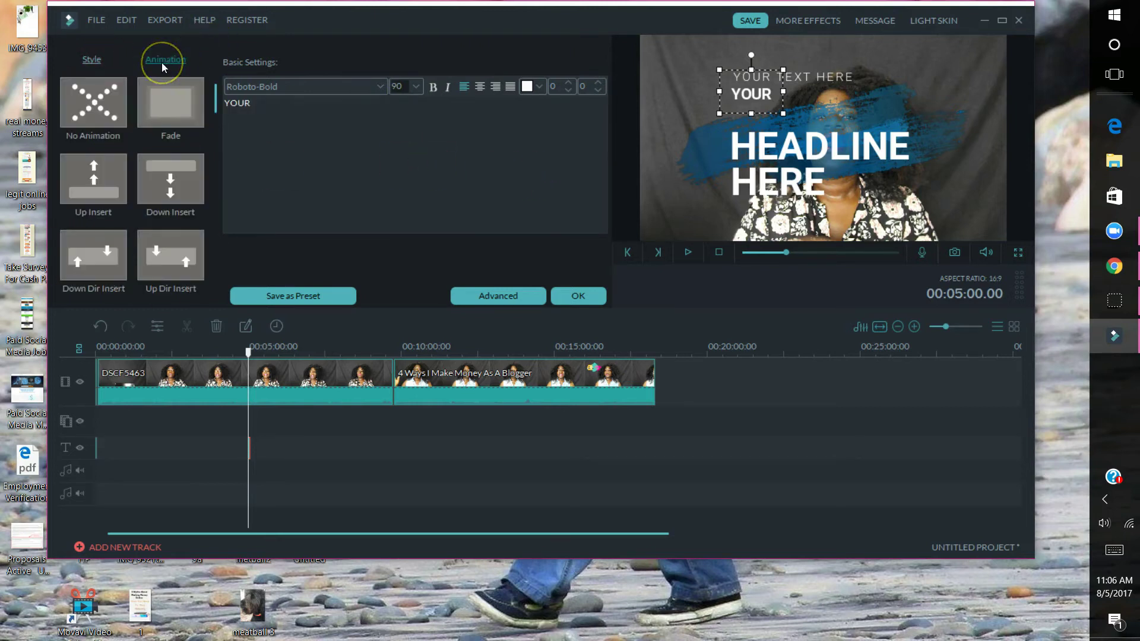
left_click(99, 60)
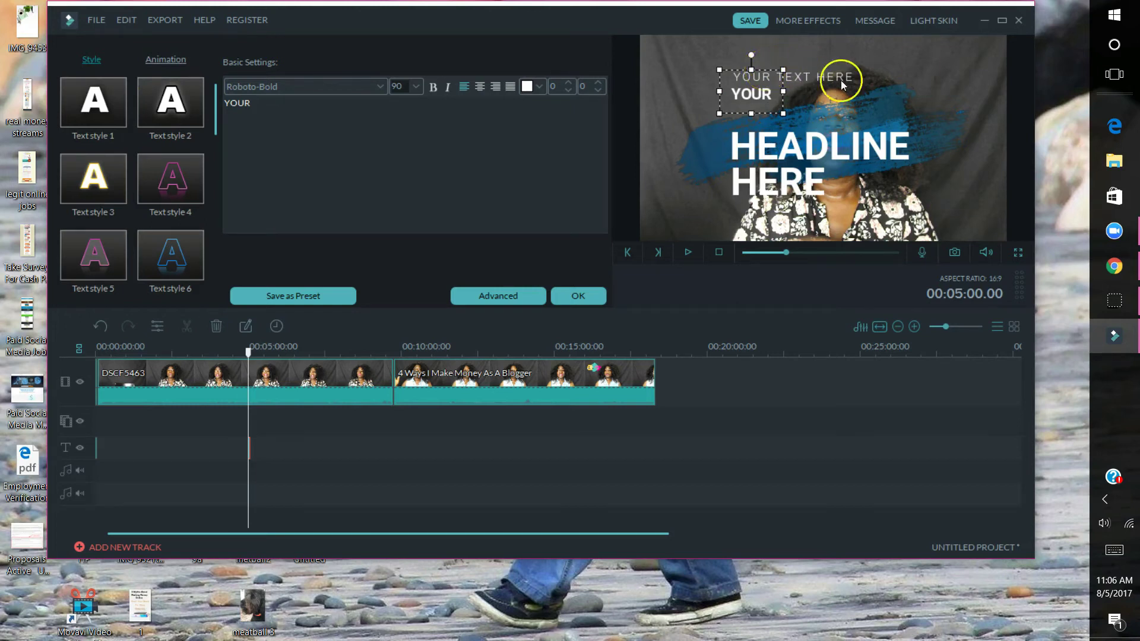
Delete the texts YOUR, YOUR TEXT HERE and HERE from the title.
left_click(254, 106)
key("ctrl+a")
key("BackSpace")
left_click(795, 79)
left_click_drag(338, 102, 201, 99)
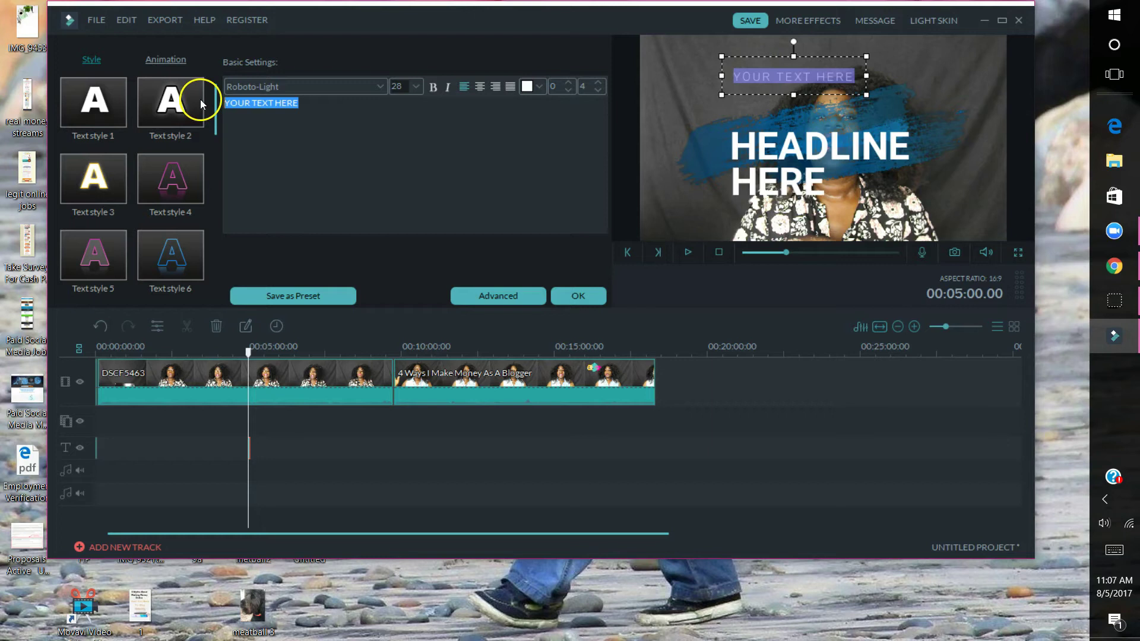
key("BackSpace")
left_click(762, 172)
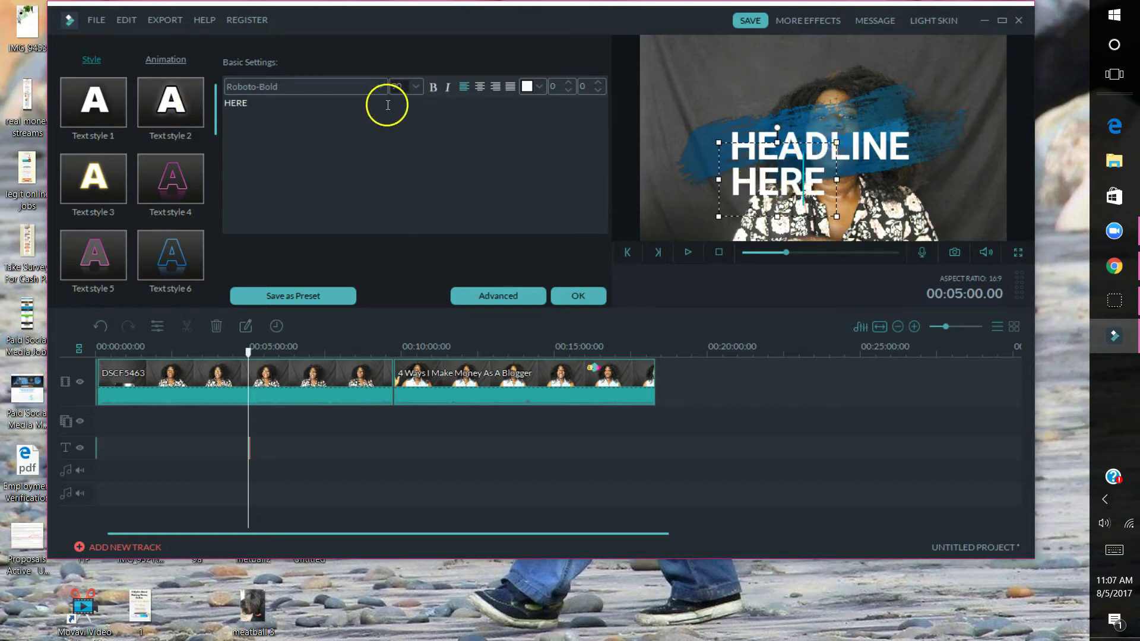
key("ctrl+a")
key("Delete")
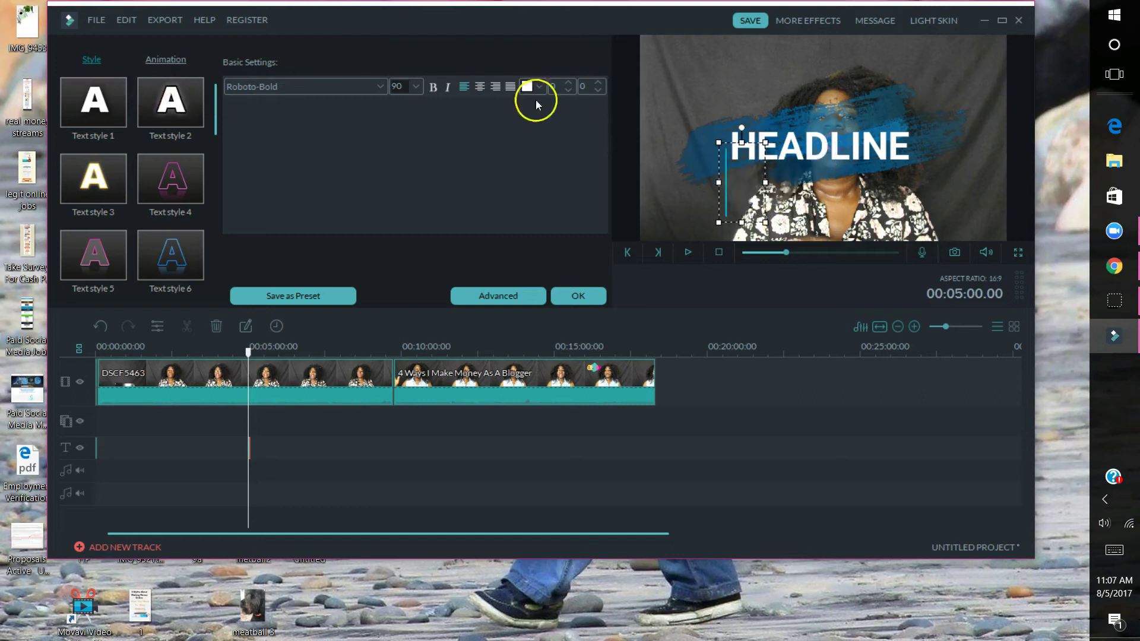
Move HEADLINE to the top and shrink the blue brush stroke, placing it lower left.
left_click(867, 122)
left_click_drag(888, 108, 806, 44)
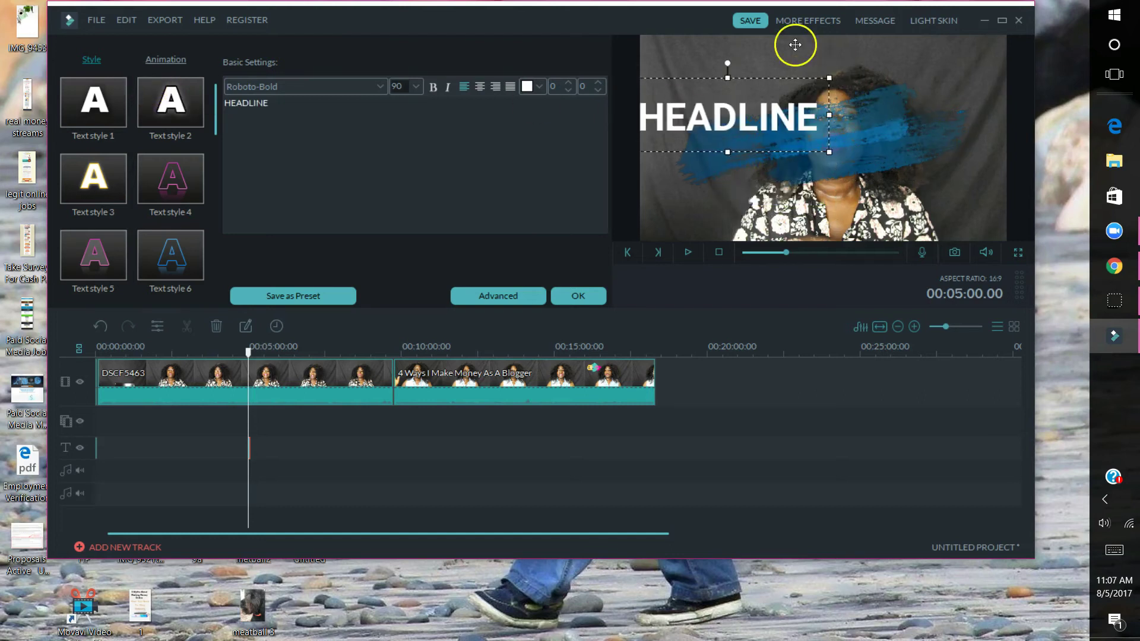
left_click(928, 157)
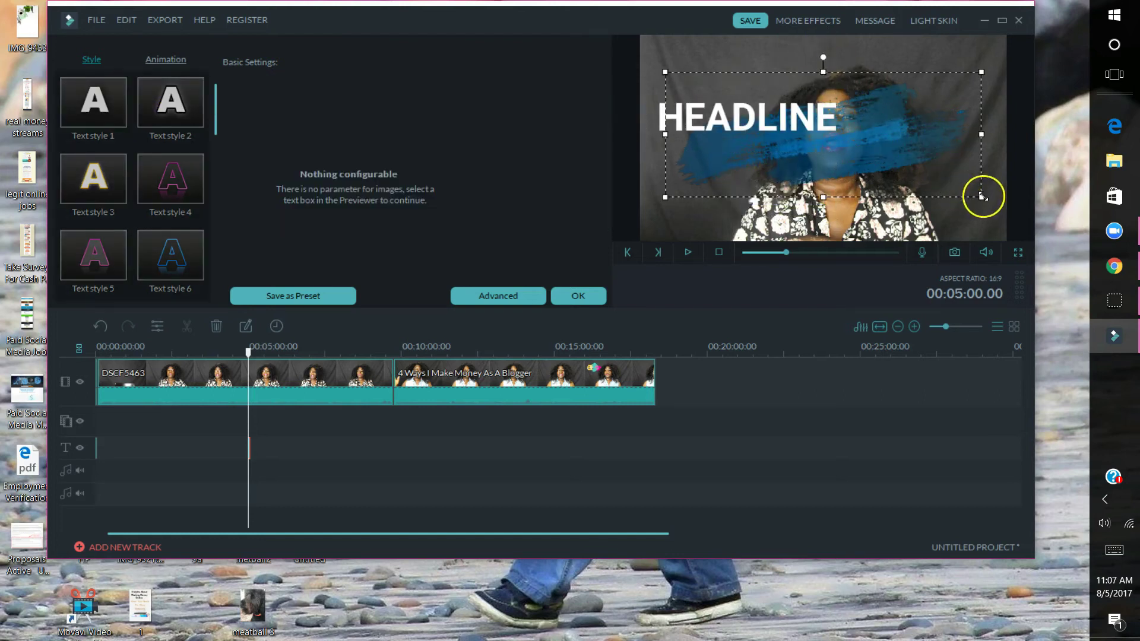
left_click_drag(982, 196, 851, 152)
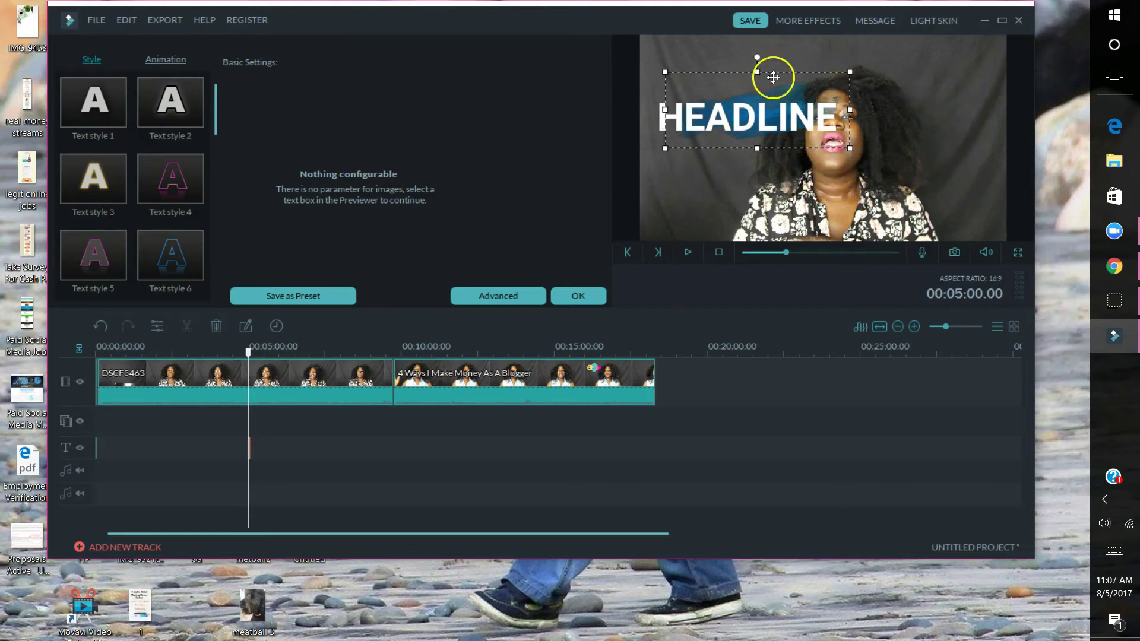
mouse_move(763, 79)
left_mouse_down()
mouse_move(759, 37)
mouse_move(837, 133)
left_mouse_up()
left_click(768, 104)
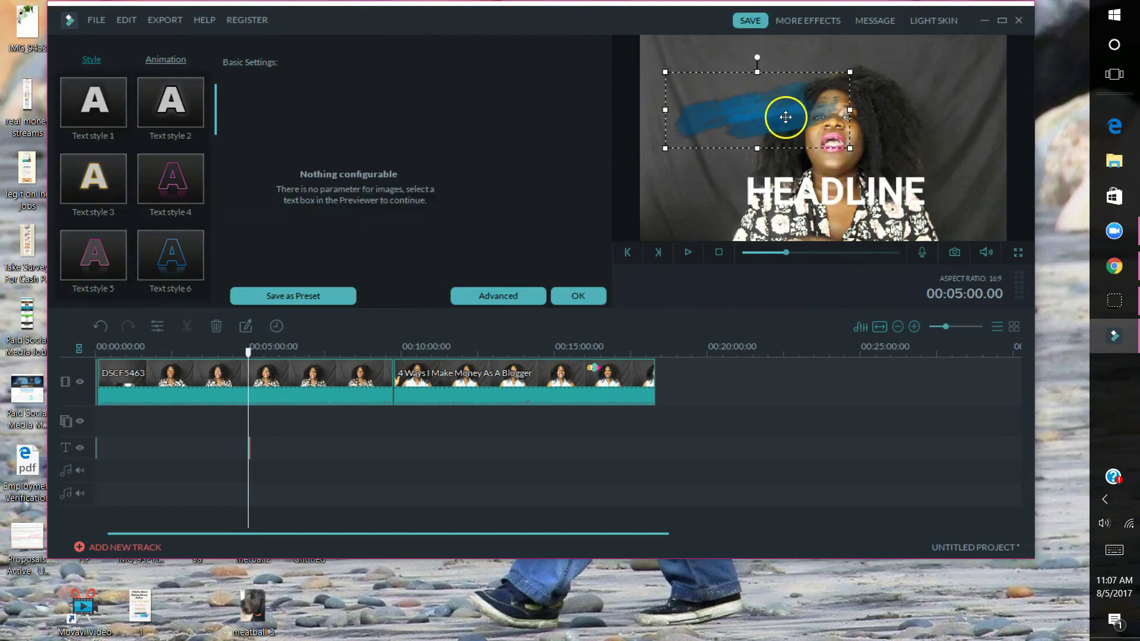
mouse_move(768, 104)
left_mouse_down()
mouse_move(756, 73)
mouse_move(739, 205)
left_mouse_up()
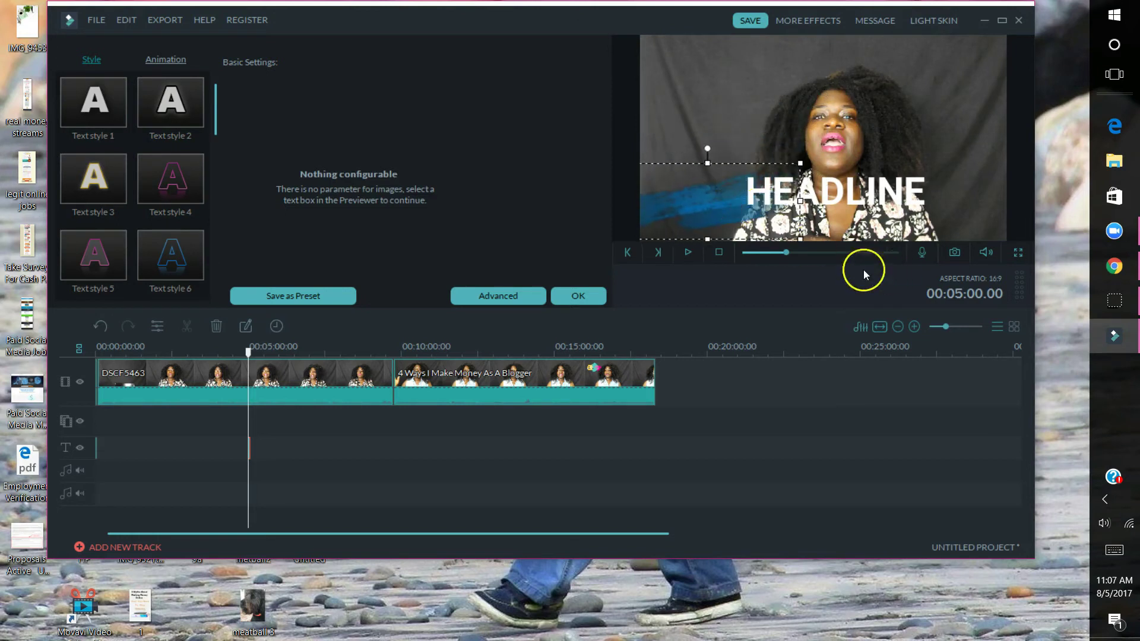
left_click_drag(801, 238, 760, 223)
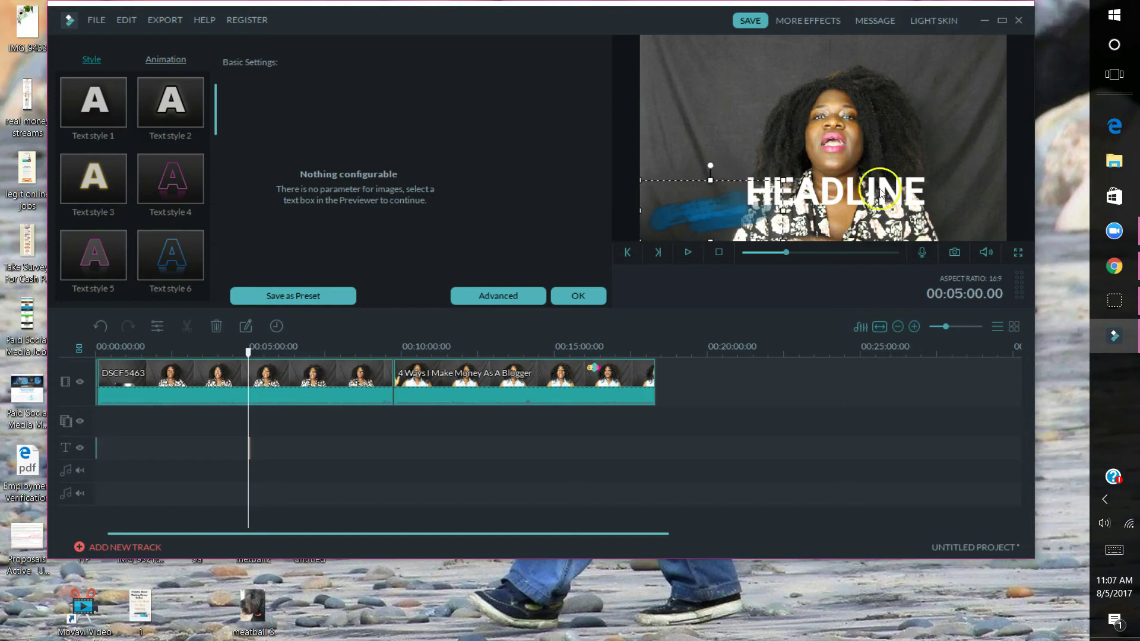
left_click(901, 191)
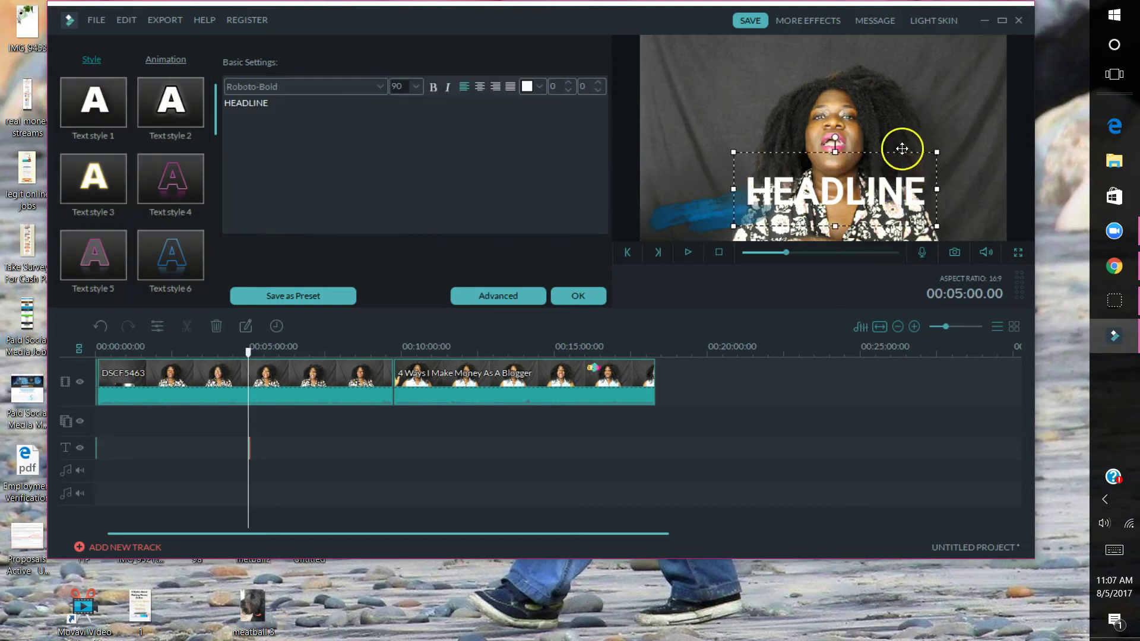
left_click_drag(904, 152, 872, 114)
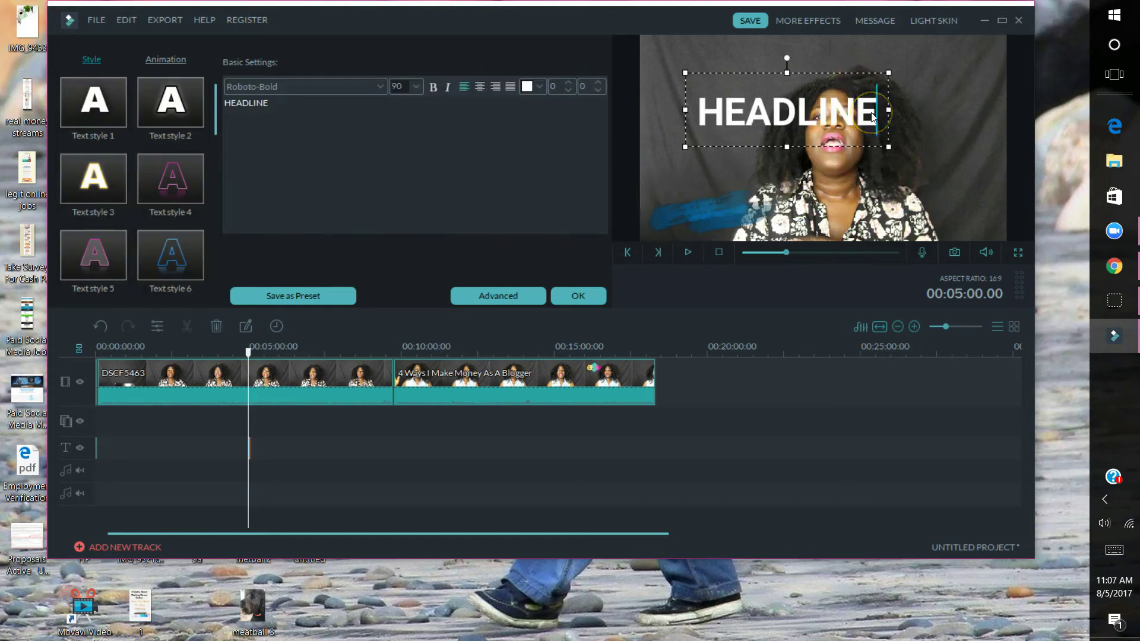
Change the title text to 'Gee Nonterah', shrink its box, and set the font to Segoe Print.
key("BackSpace")
key("BackSpace")
key("BackSpace")
key("BackSpace")
key("BackSpace")
key("BackSpace")
key("BackSpace")
key("BackSpace")
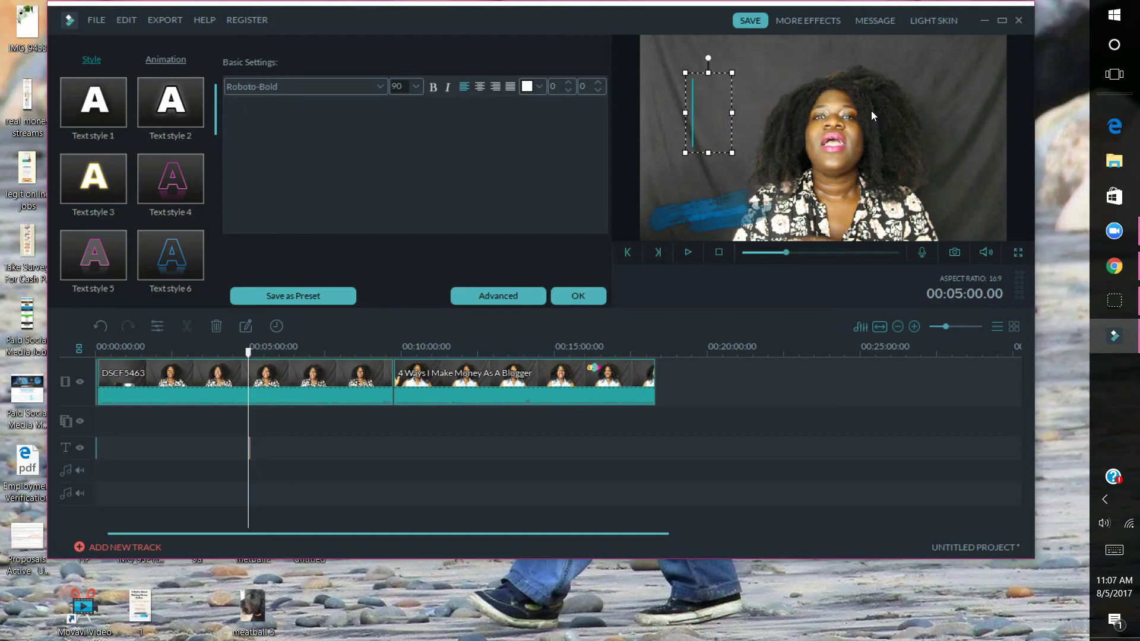
type("Gee ")
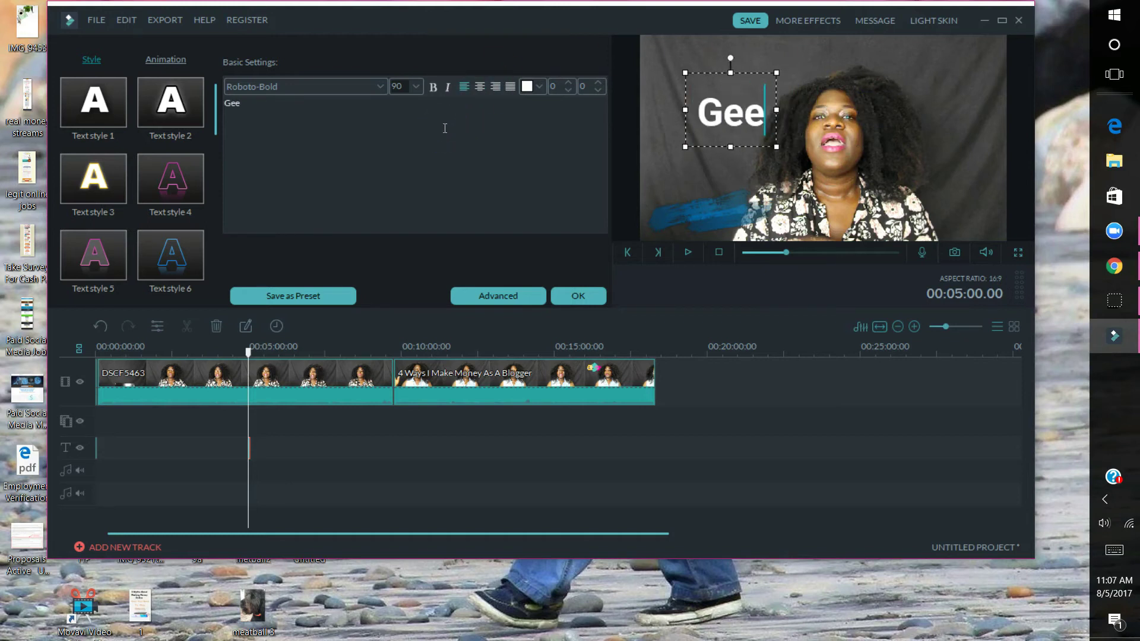
type("Nonterah")
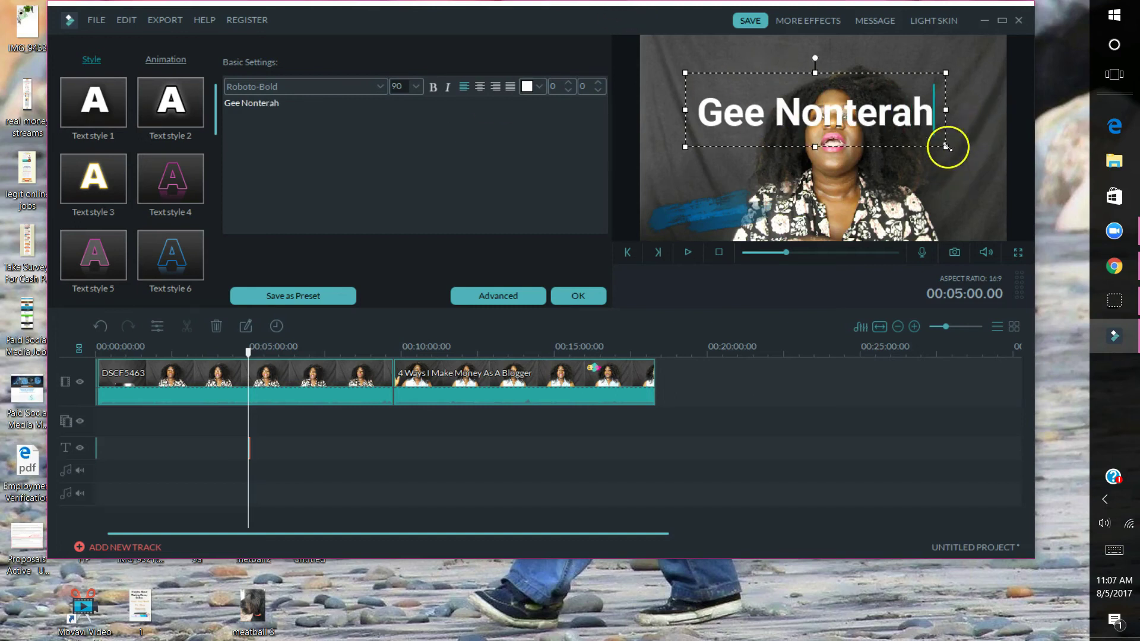
left_click_drag(947, 146, 843, 125)
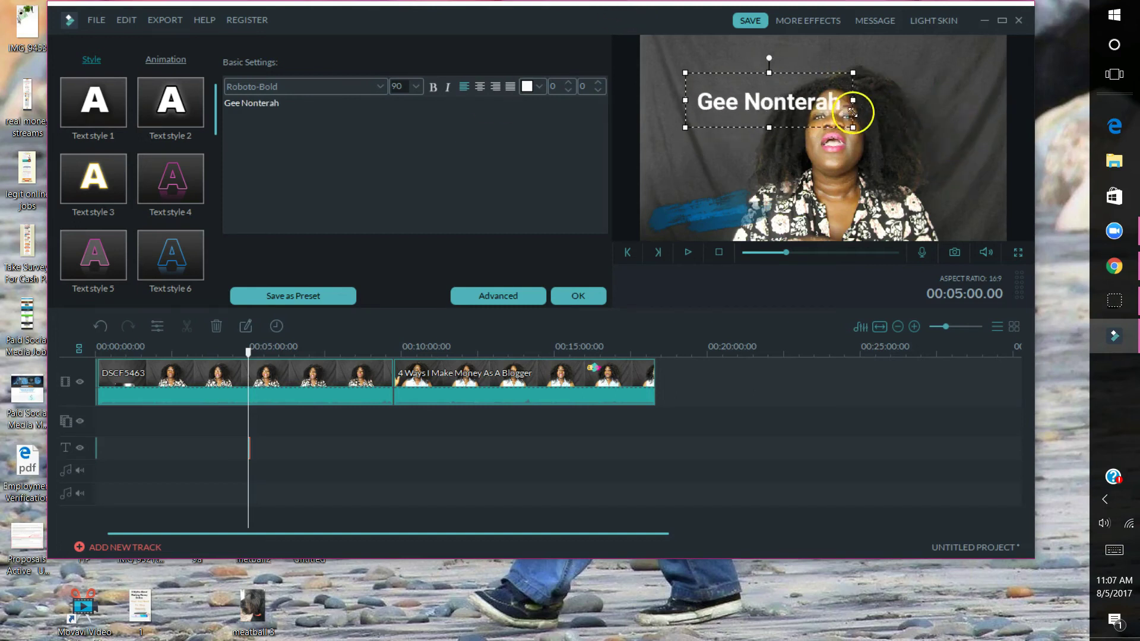
left_click(379, 86)
scroll(356, 130, "down", 5)
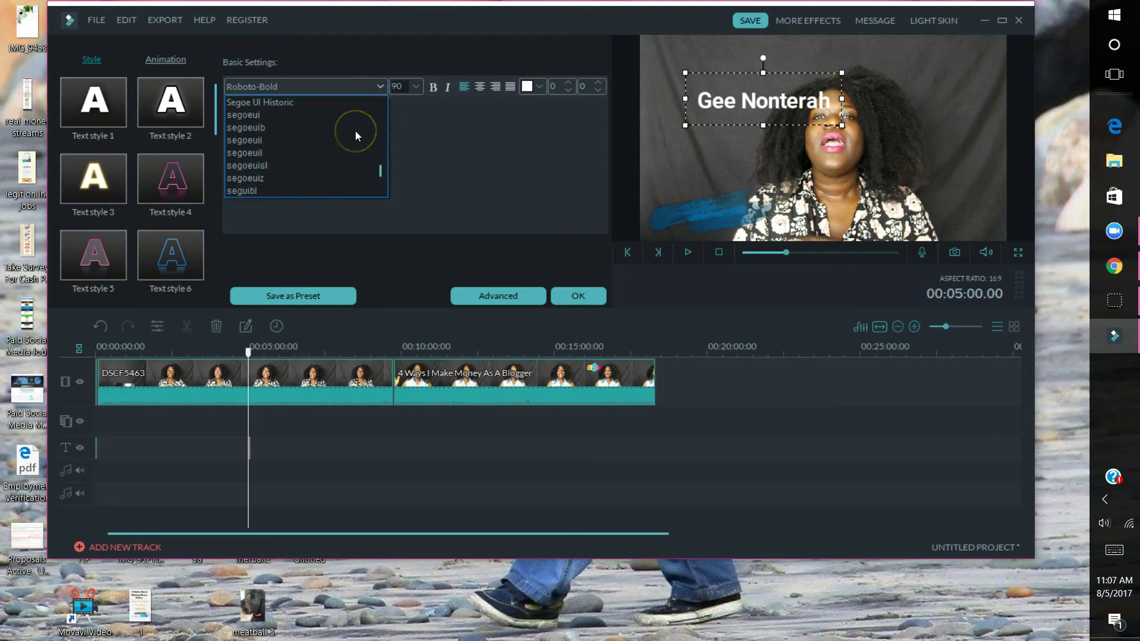
scroll(356, 132, "down", 5)
left_click(272, 191)
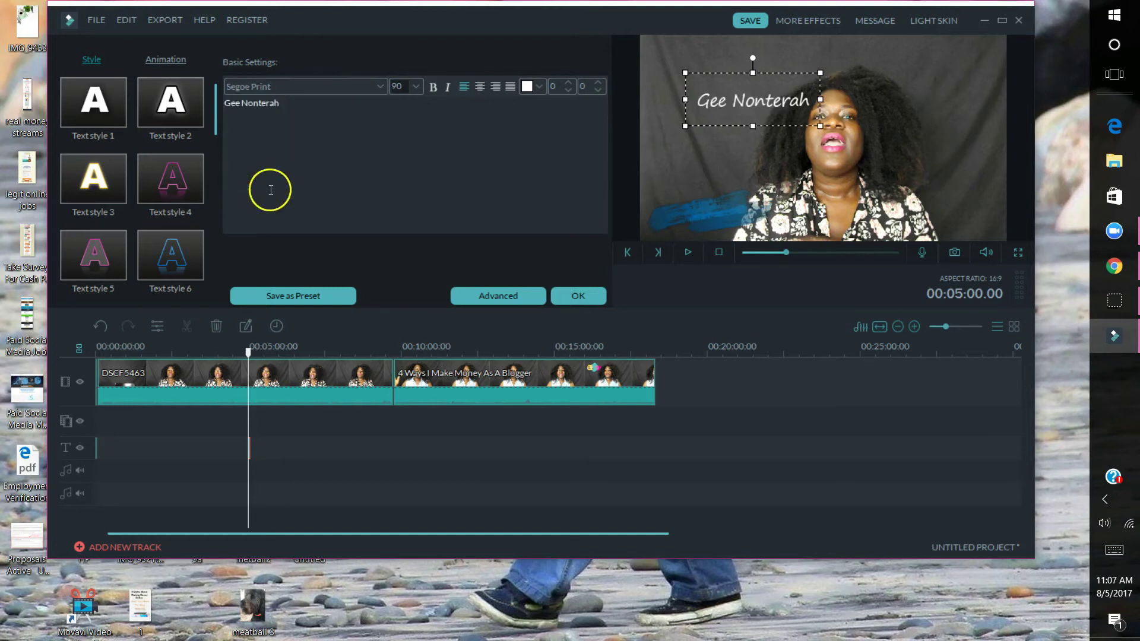
Position the Gee Nonterah title lower-left over the brush stroke, moving the empty text box aside.
mouse_move(772, 71)
left_mouse_down()
mouse_move(719, 170)
mouse_move(732, 184)
left_mouse_up()
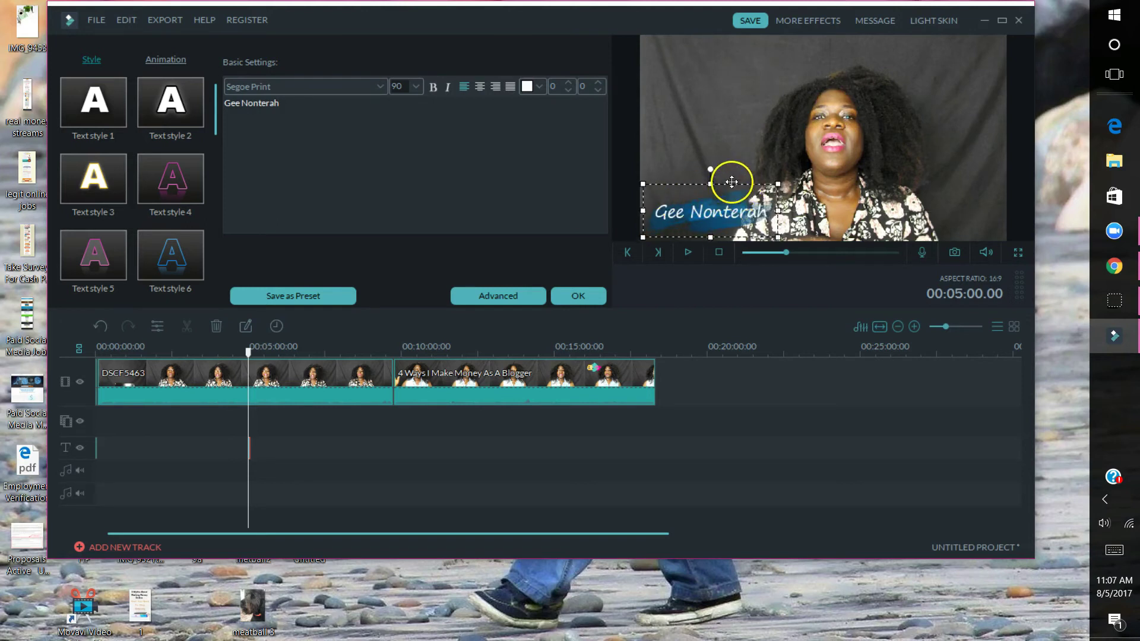
left_click(732, 173)
left_click(680, 204)
left_click_drag(777, 236, 766, 231)
left_click(720, 187)
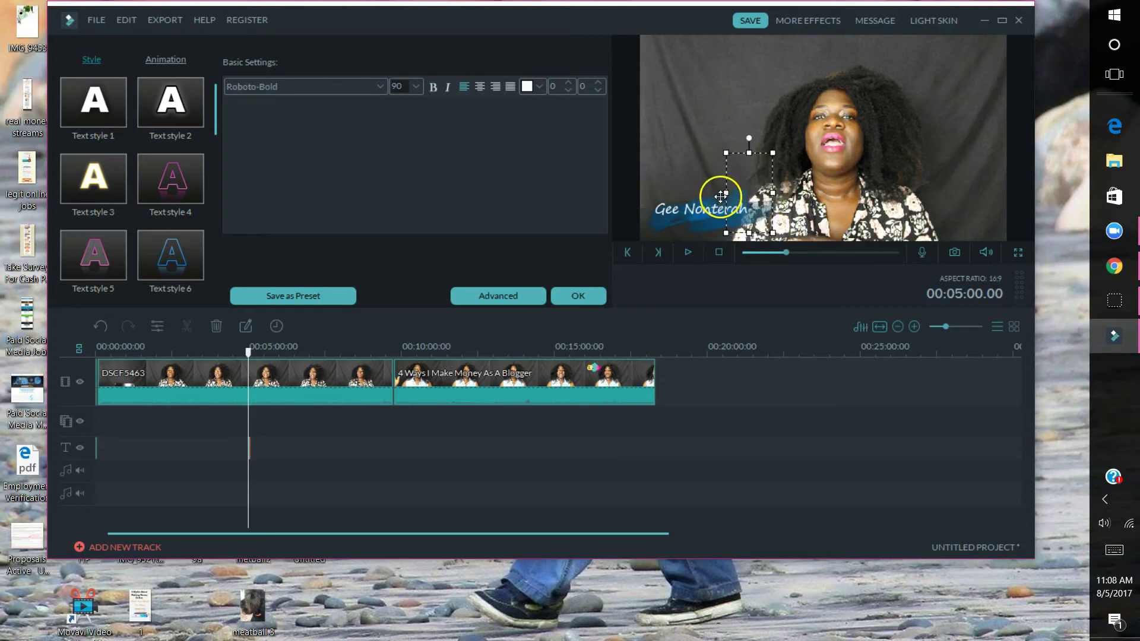
left_click_drag(726, 158, 769, 144)
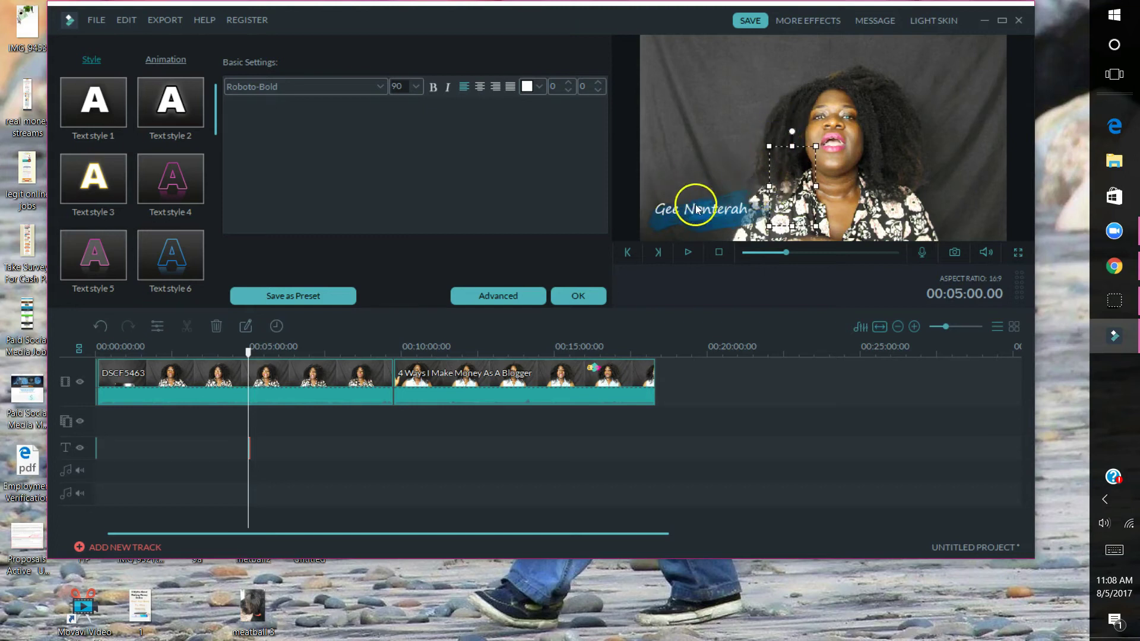
left_click(714, 194)
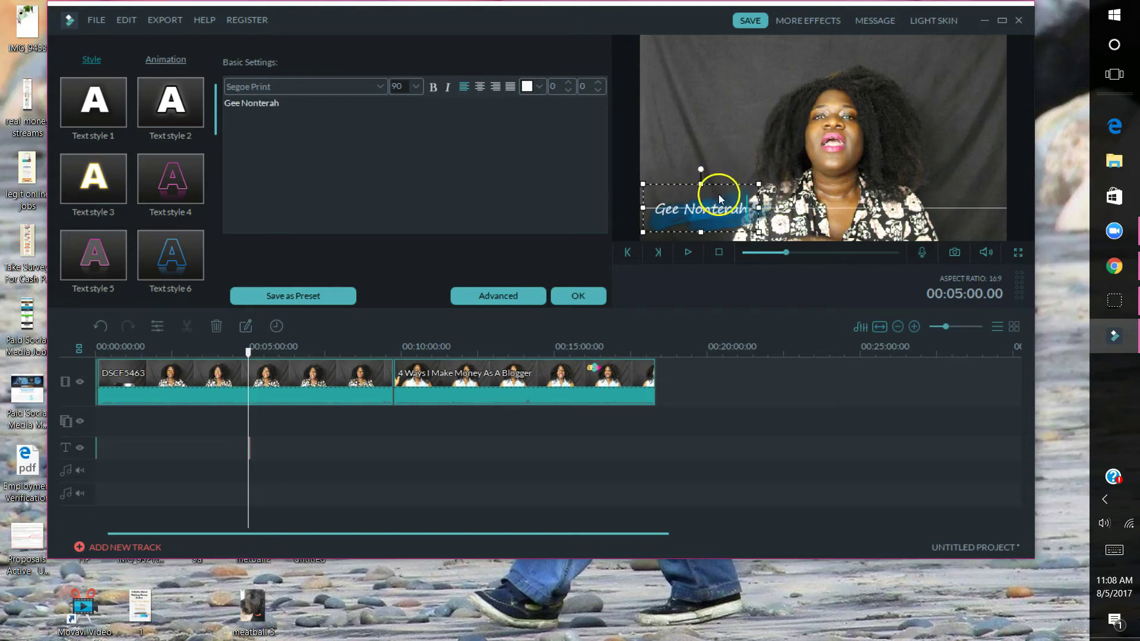
left_click_drag(716, 187, 716, 184)
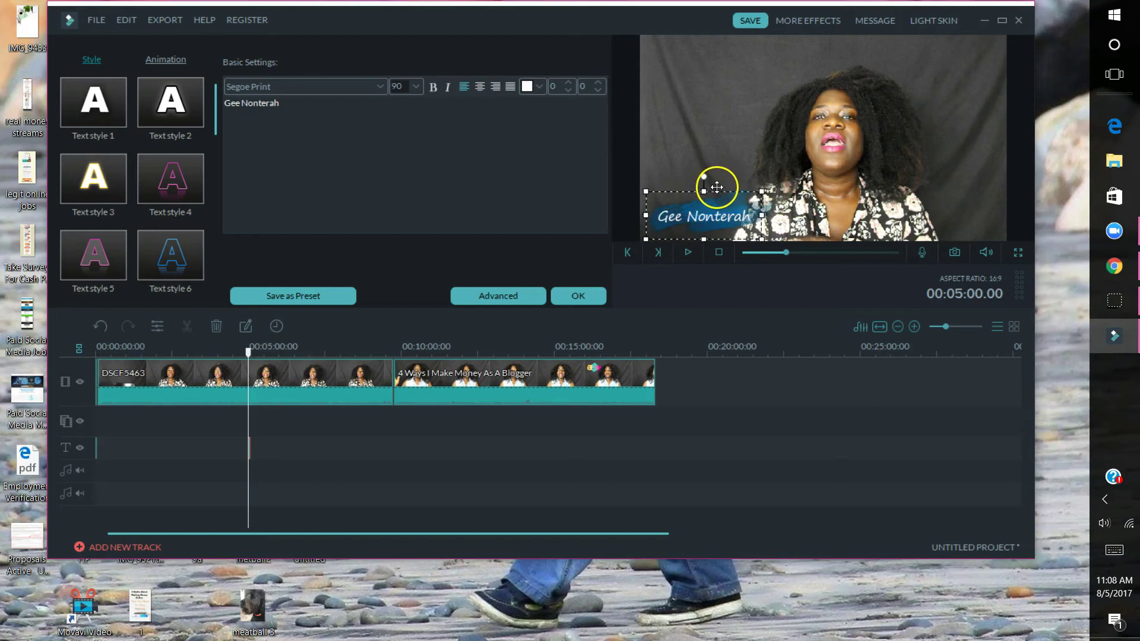
left_click_drag(717, 190, 716, 183)
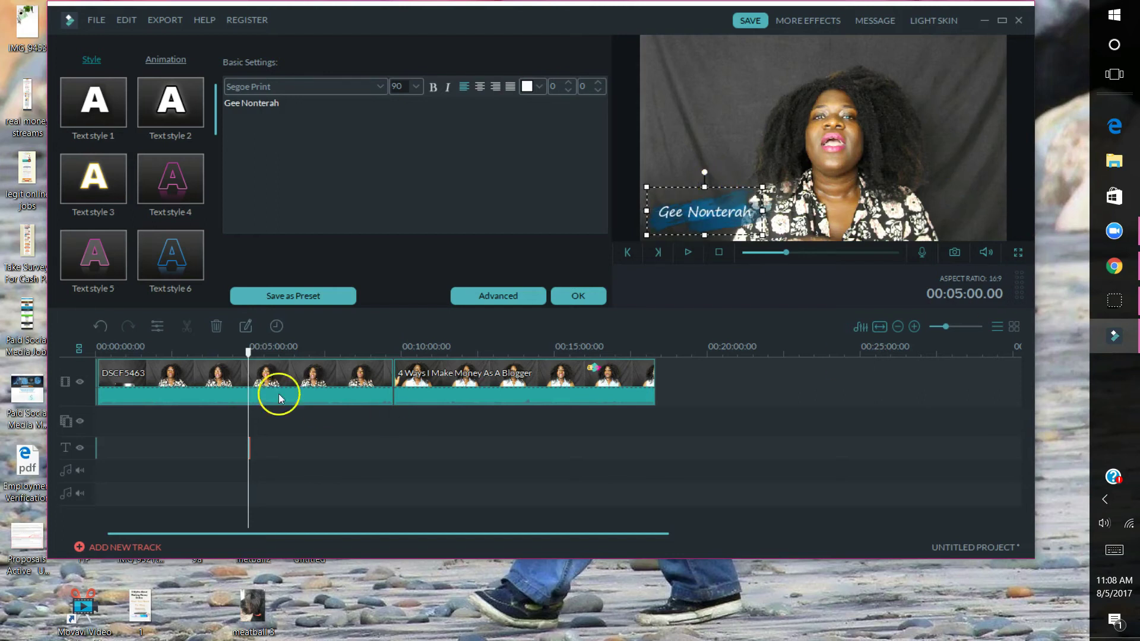
left_click(579, 296)
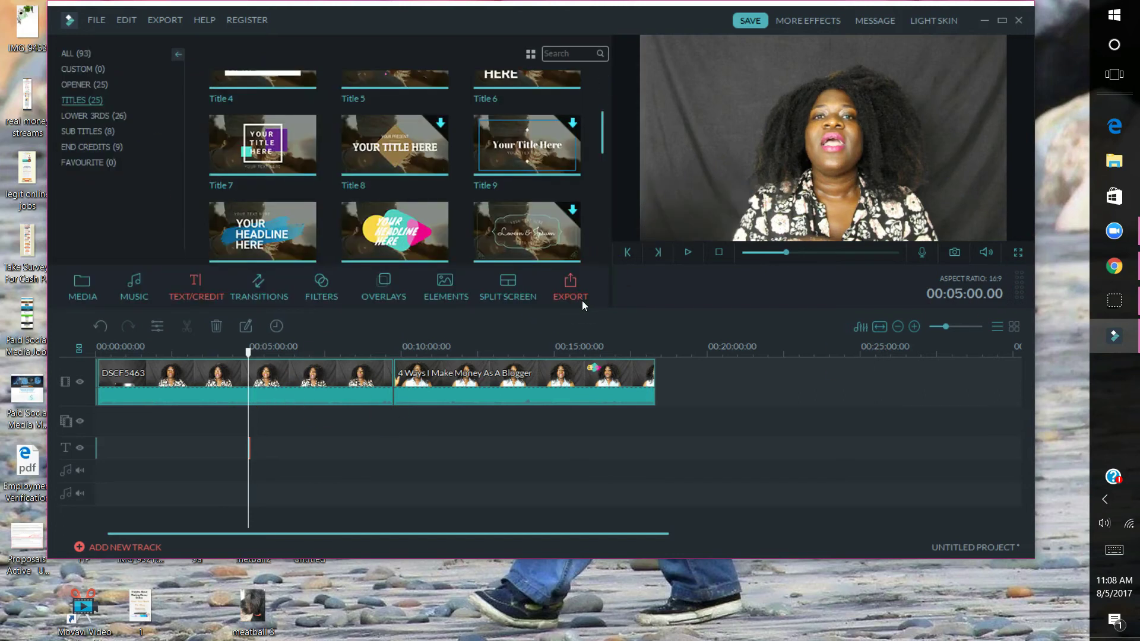
key("space")
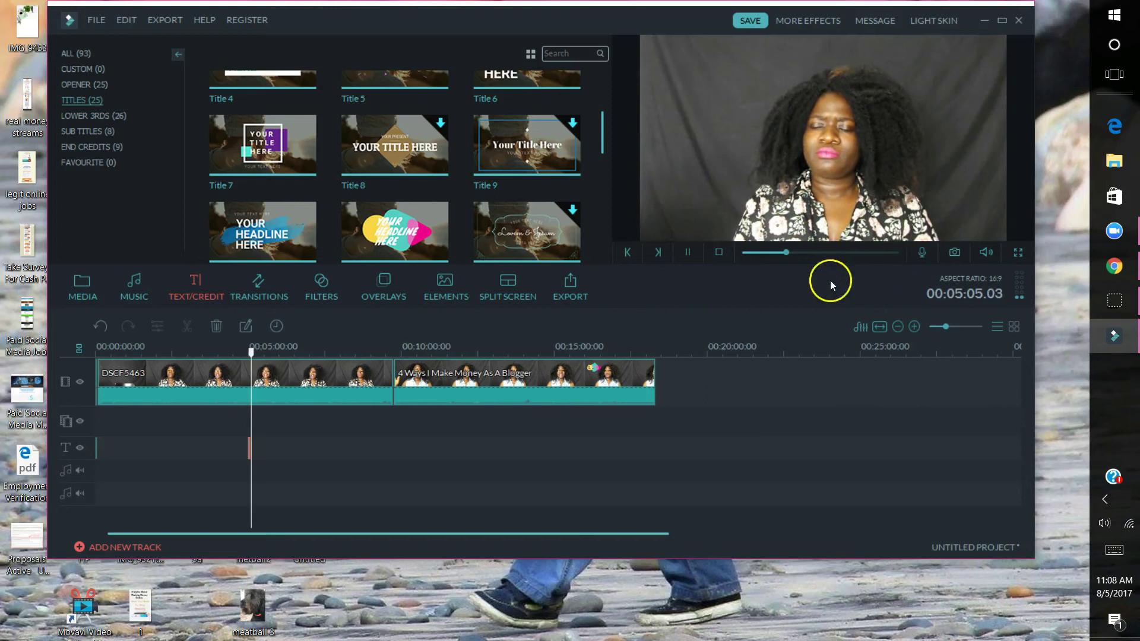
Pause the preview and browse the Transitions, Overlays and Elements libraries.
left_click(687, 253)
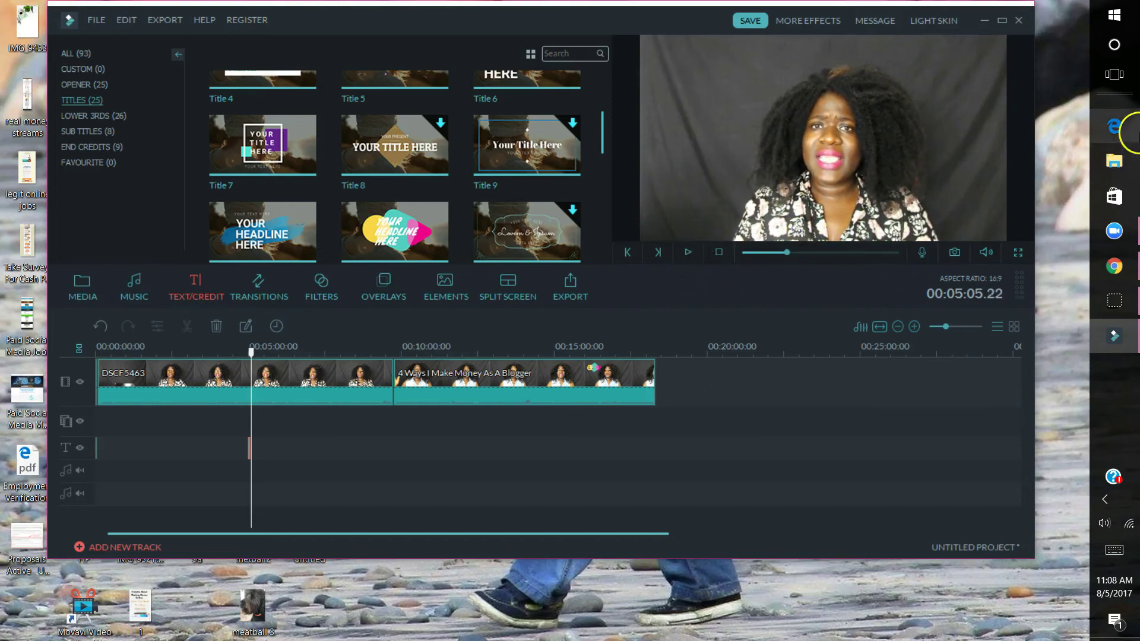
left_click(258, 286)
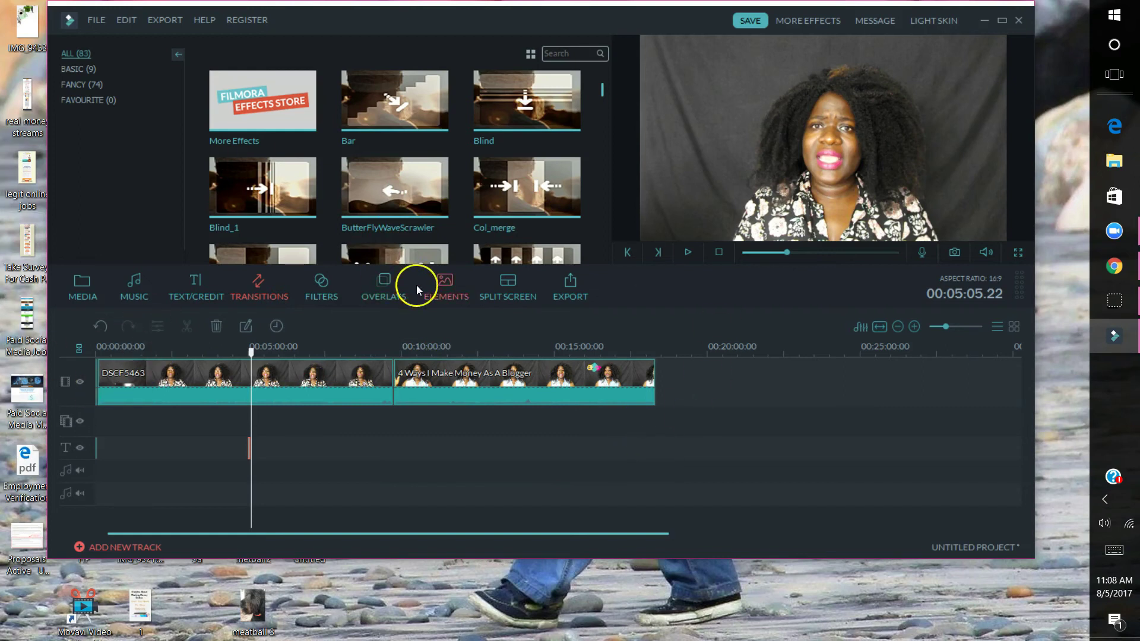
left_click(385, 287)
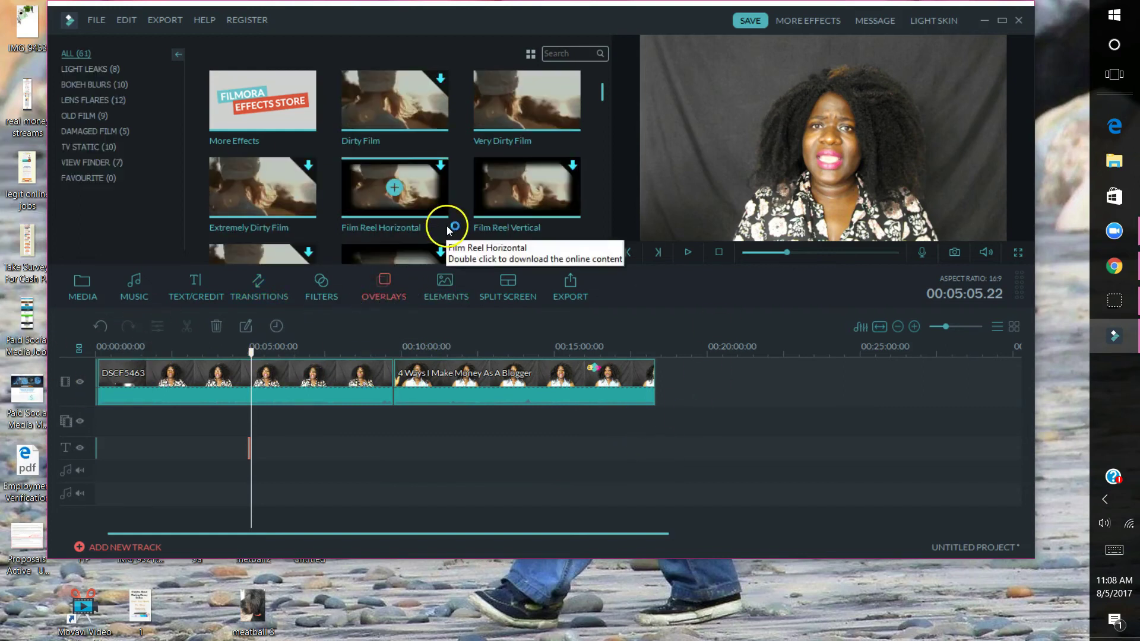
left_click(445, 287)
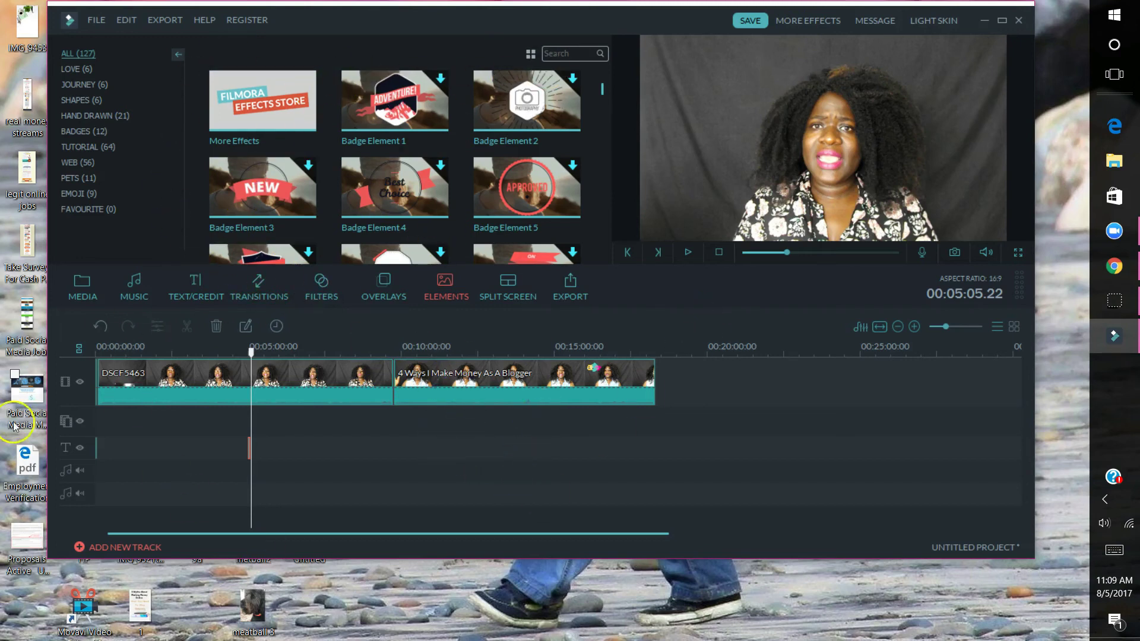
Return to the Media library and delete both clips from the timeline.
left_click(80, 283)
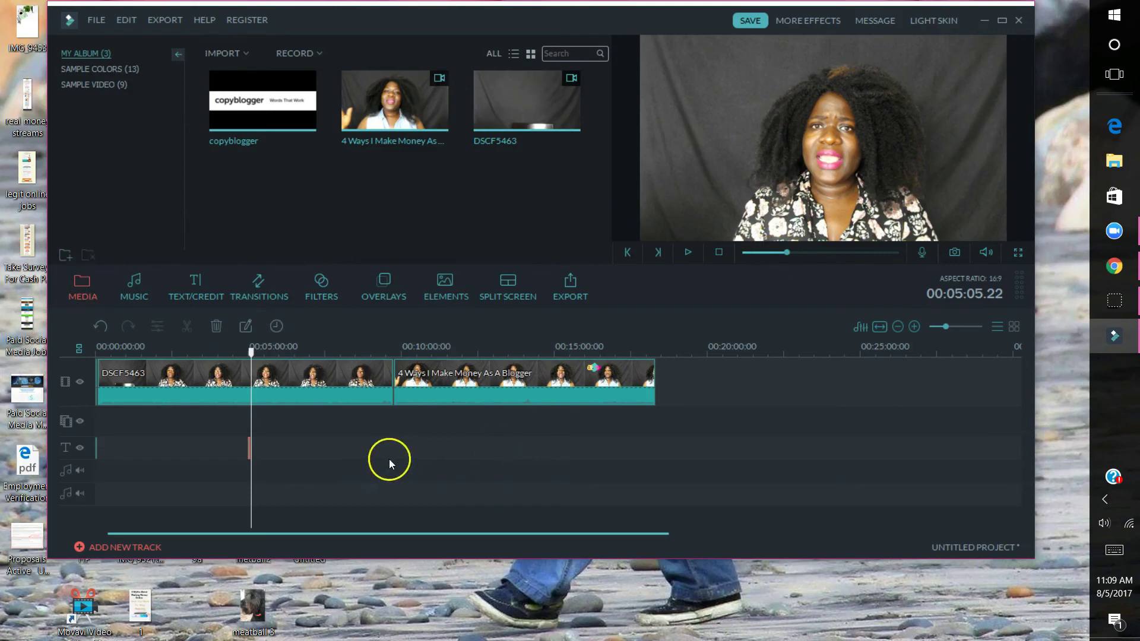
left_click(333, 376)
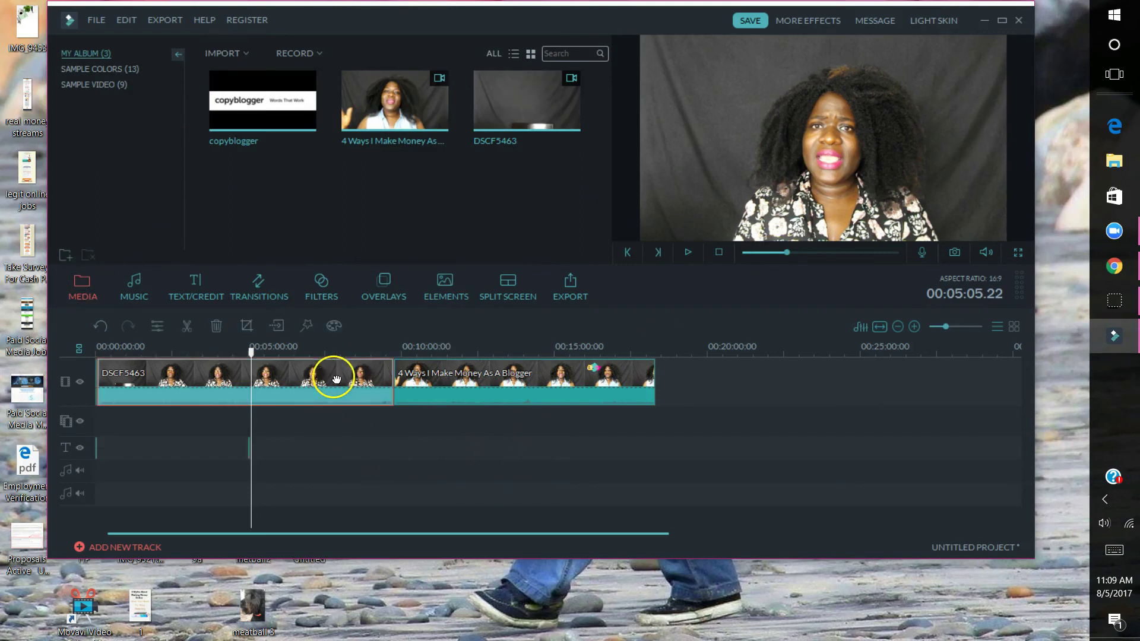
left_click(483, 384)
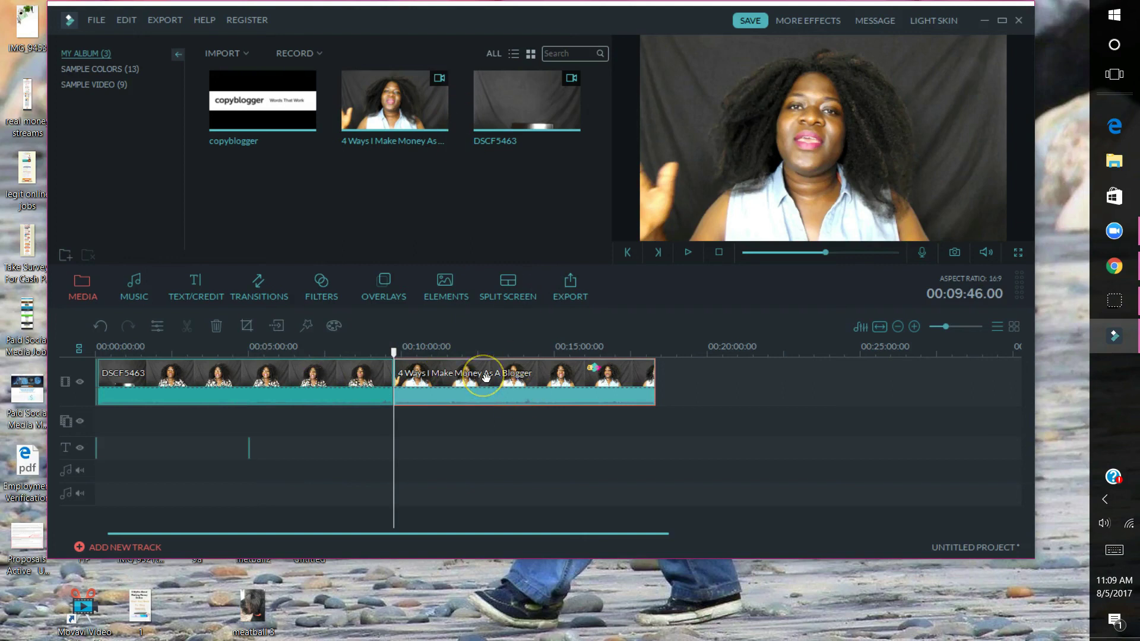
key("Delete")
left_click(374, 383)
key("Delete")
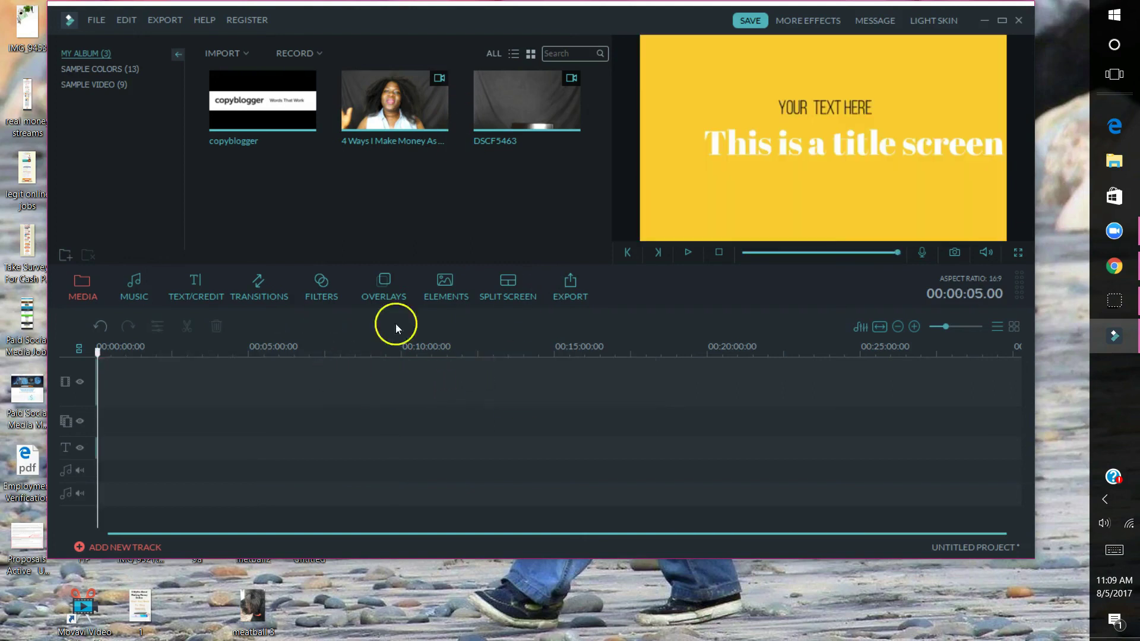
Re-add the 4 Ways I Make Money As A Blogger and DSCF5463 clips to the timeline.
left_click(391, 99)
left_click(391, 100)
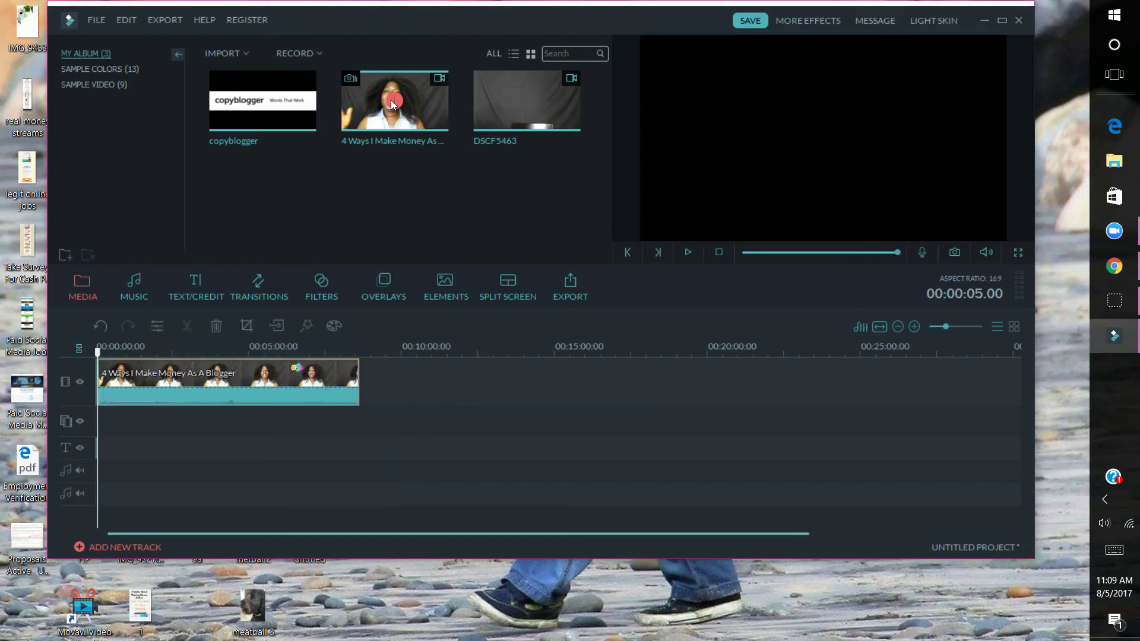
left_click(530, 100)
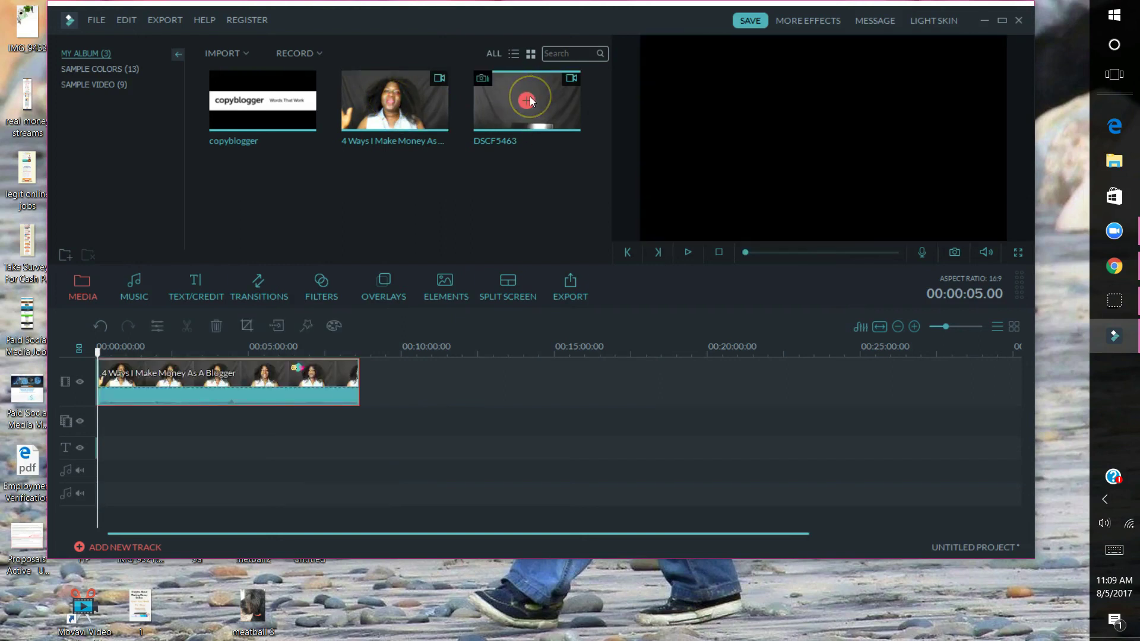
left_click(537, 392)
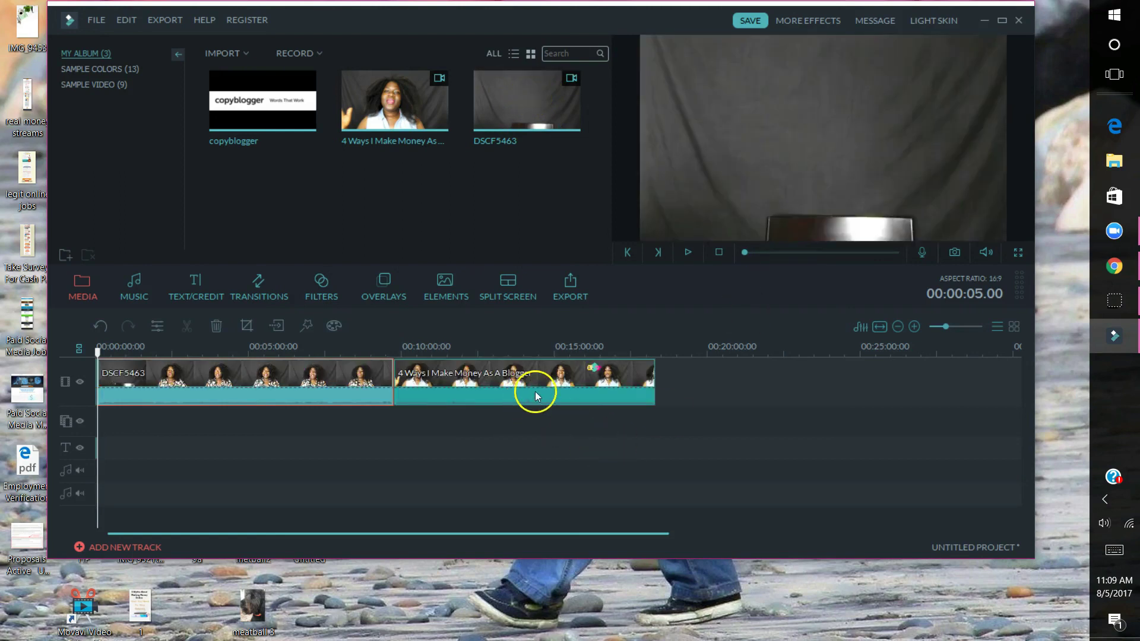
Move the '4 Ways I Make Money As A Blogger' clip before DSCF5463, then select DSCF5463 at 00:08:39.
left_click_drag(538, 391, 232, 360)
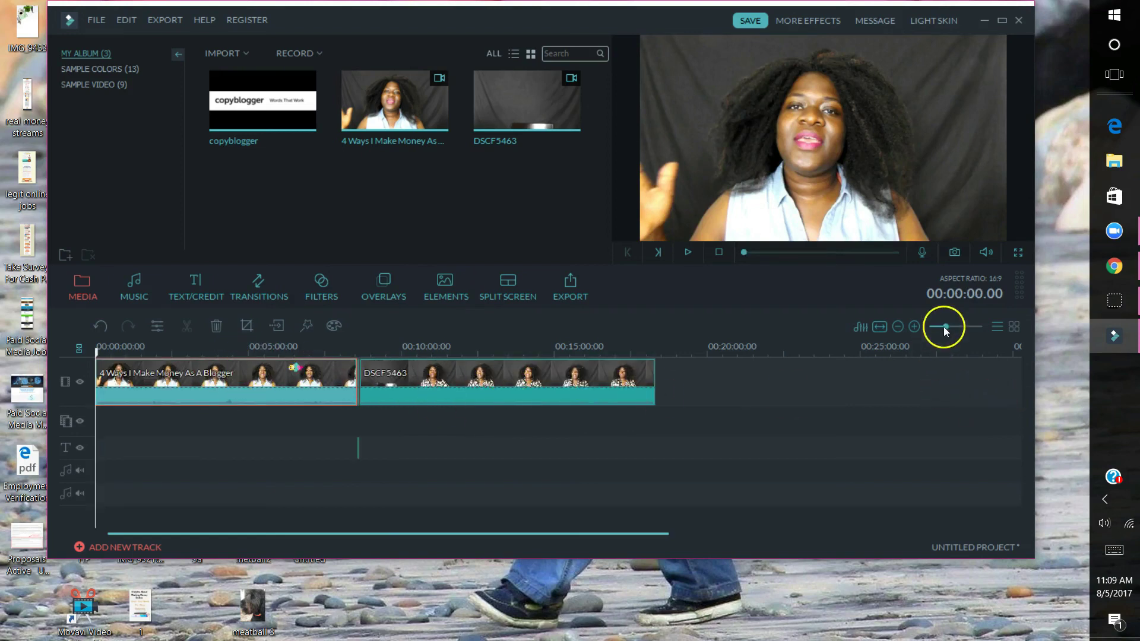
left_click_drag(943, 327, 942, 325)
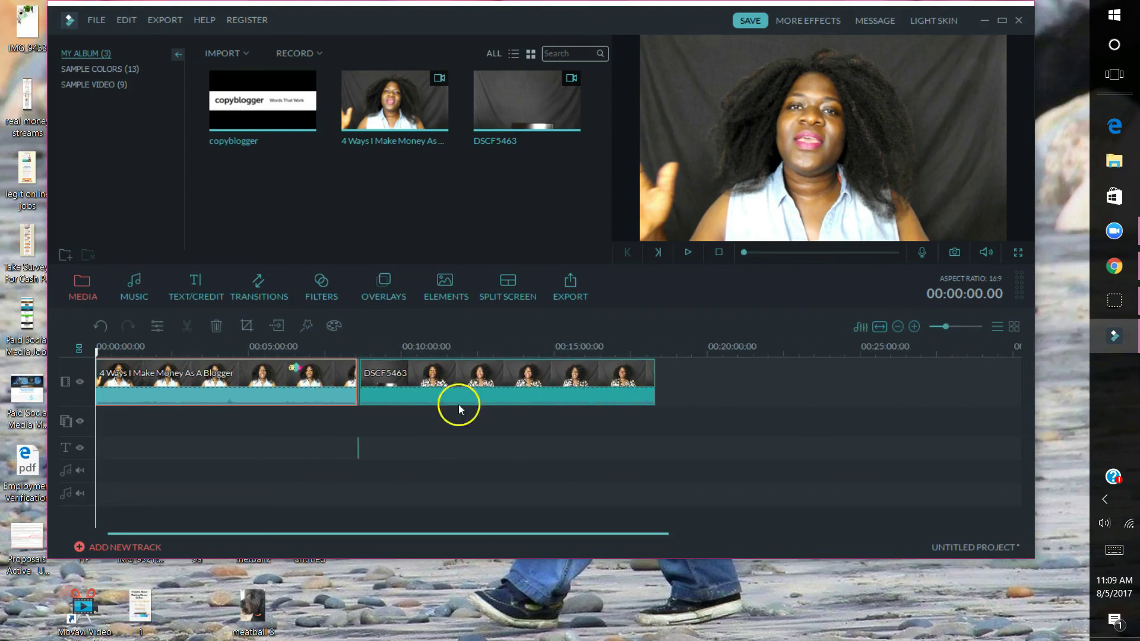
left_click(290, 390)
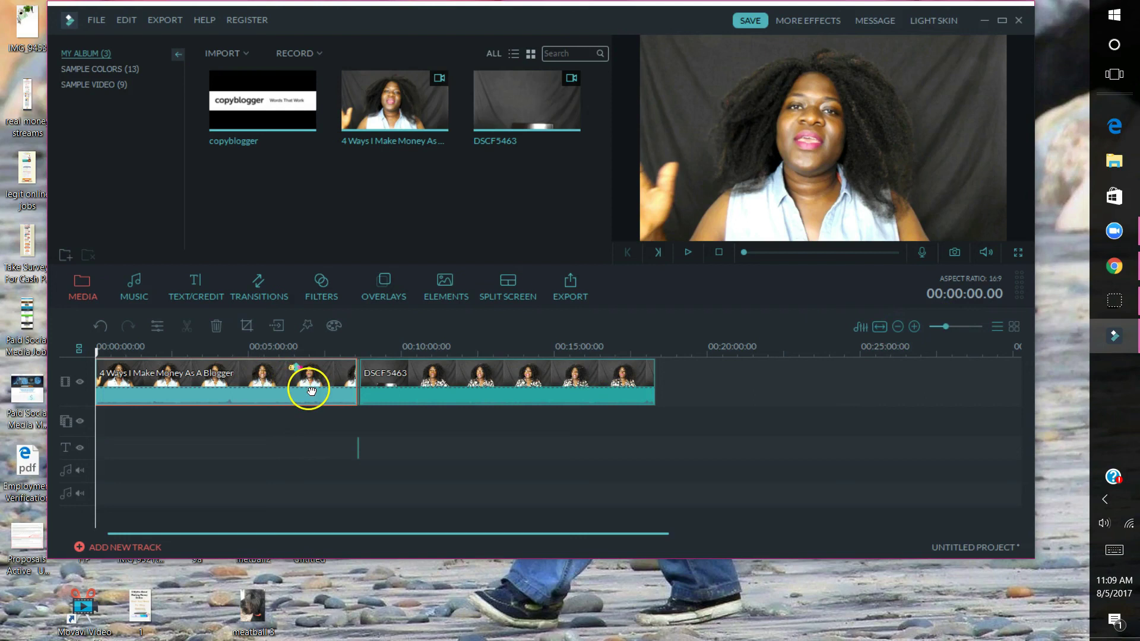
left_click(396, 384)
left_click(280, 379)
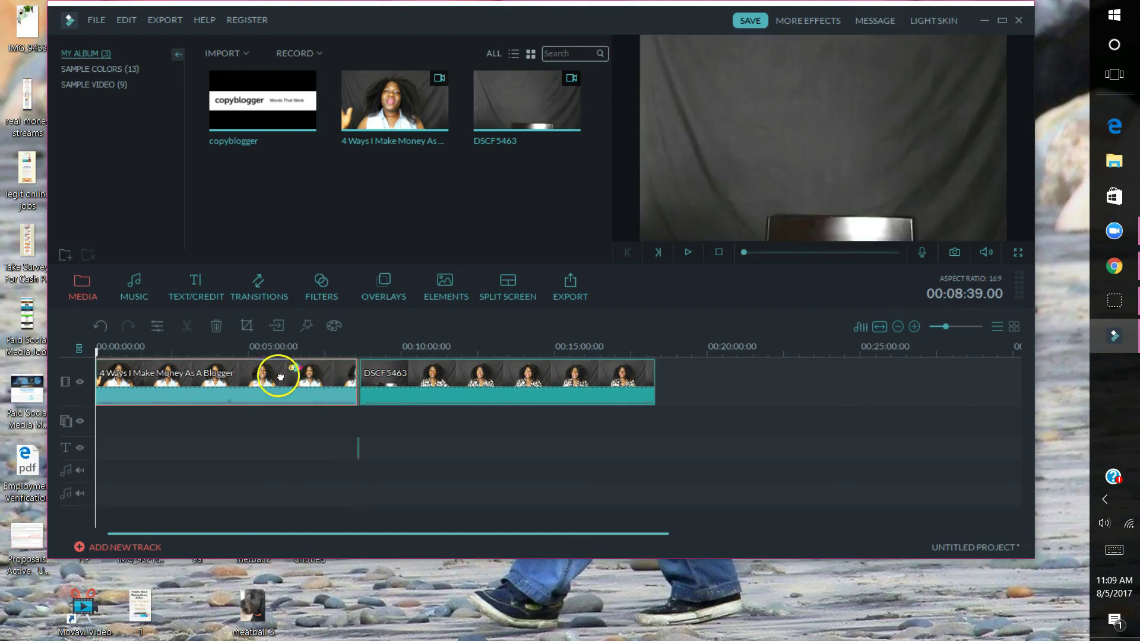
left_click(393, 387)
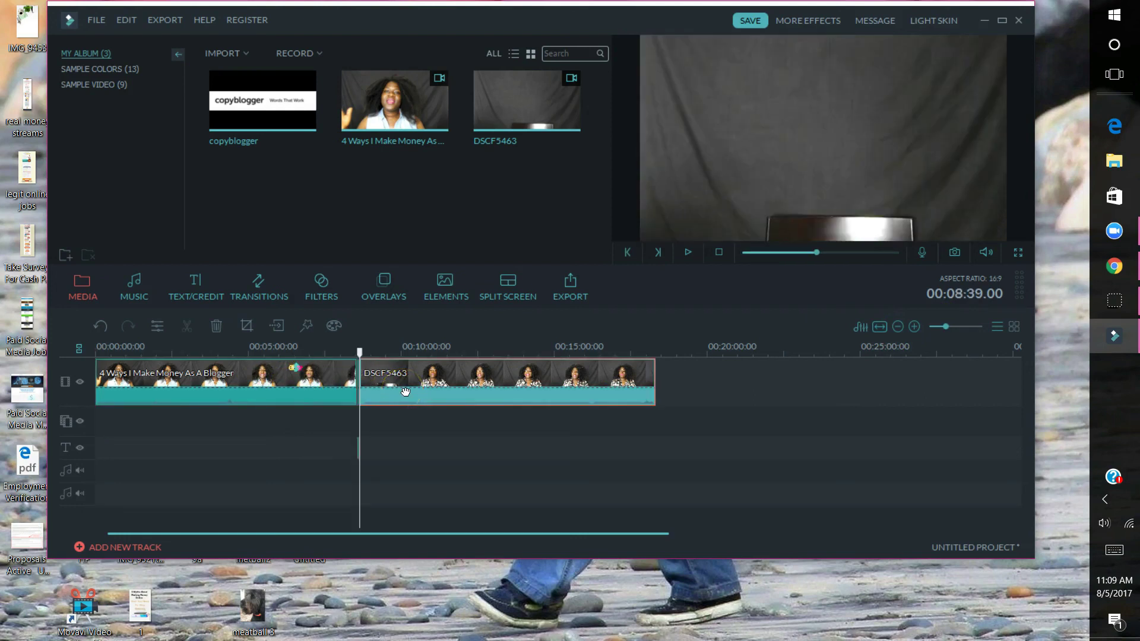
left_click(412, 369)
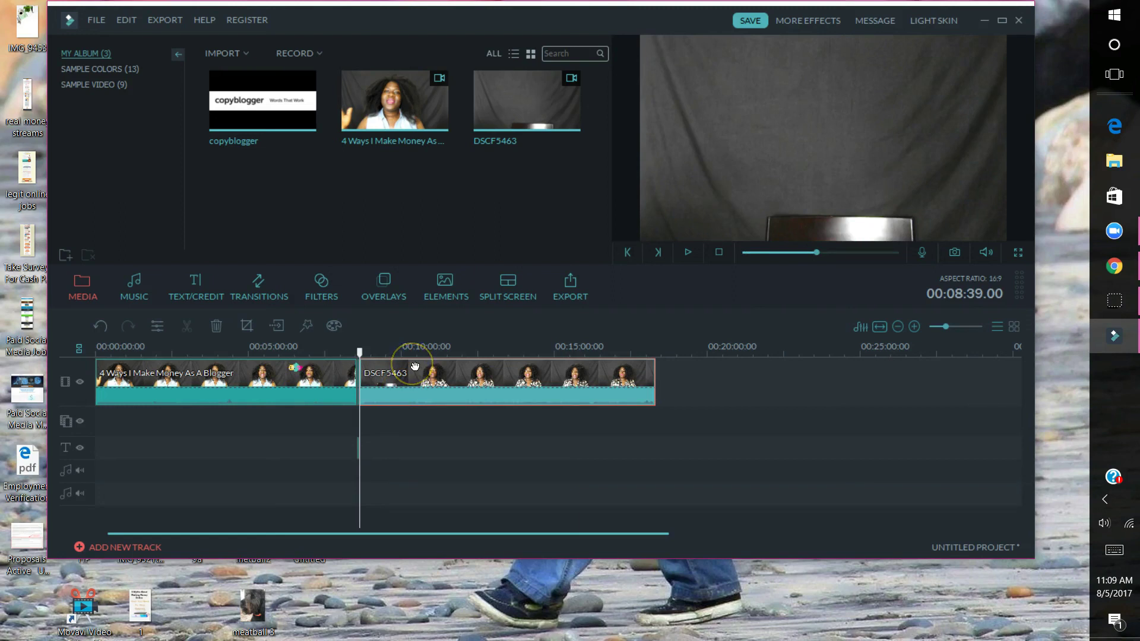